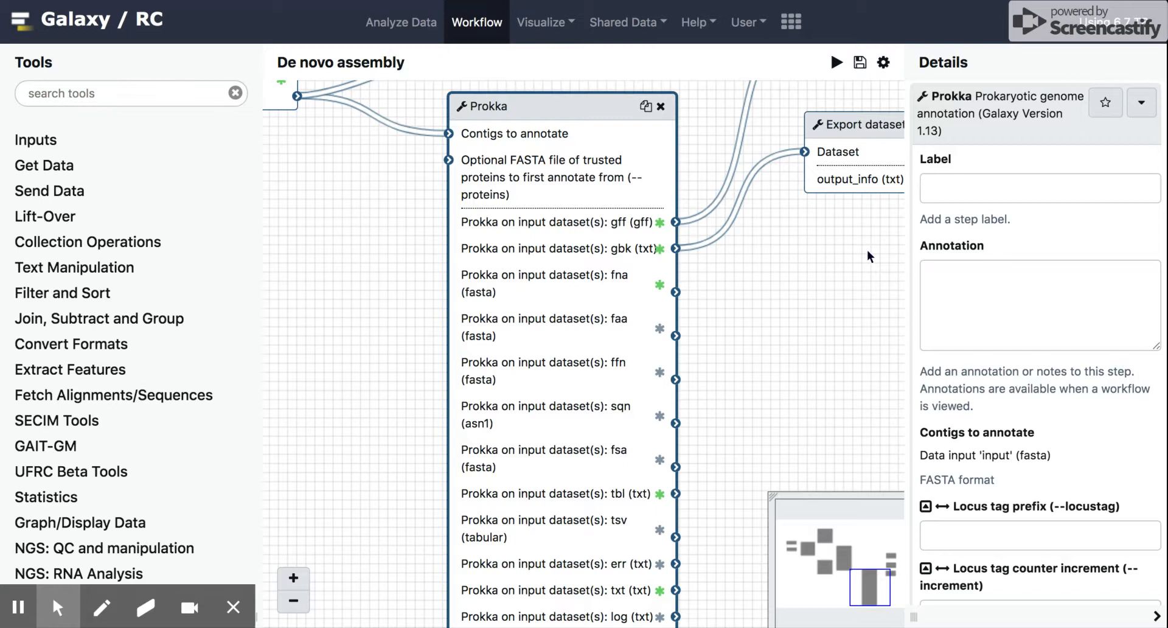
Open the Export dataset step fed by Prokka's gff output and examine its output file name, job resource, notification and cleanup settings
drag(867, 250, 656, 352)
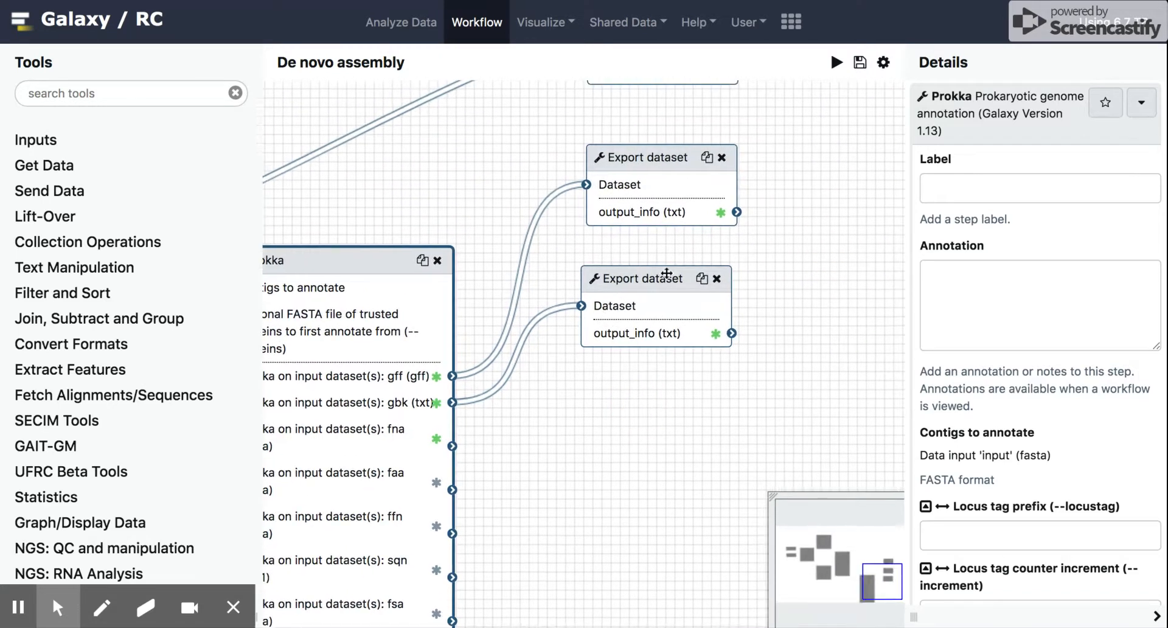
drag(814, 210, 816, 326)
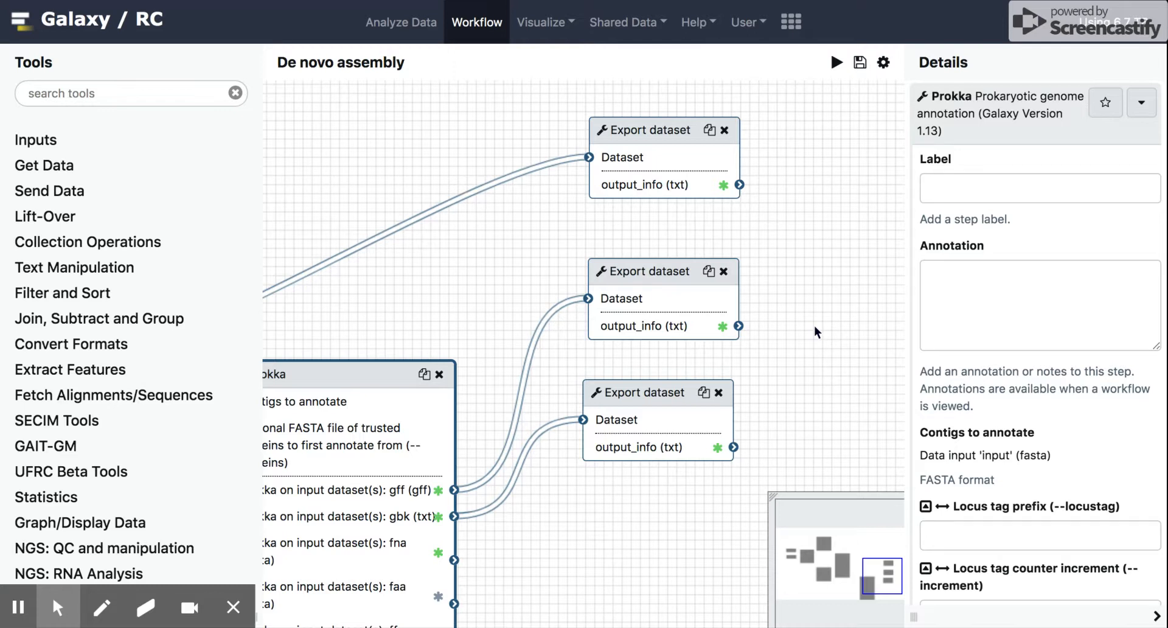
drag(475, 303, 565, 176)
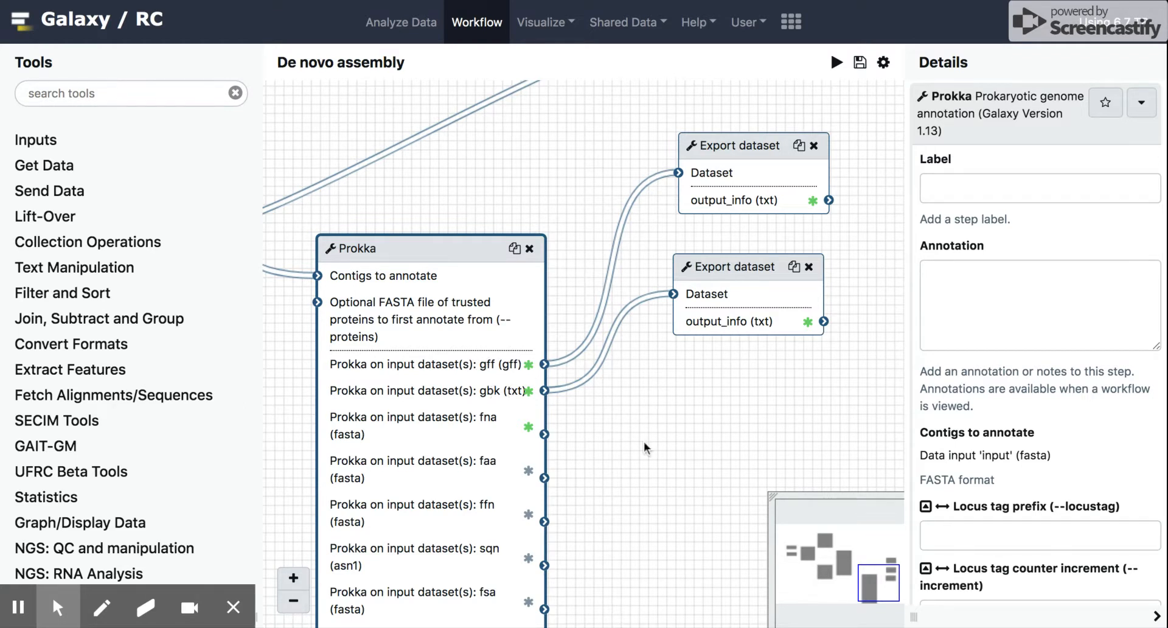
drag(709, 385, 594, 509)
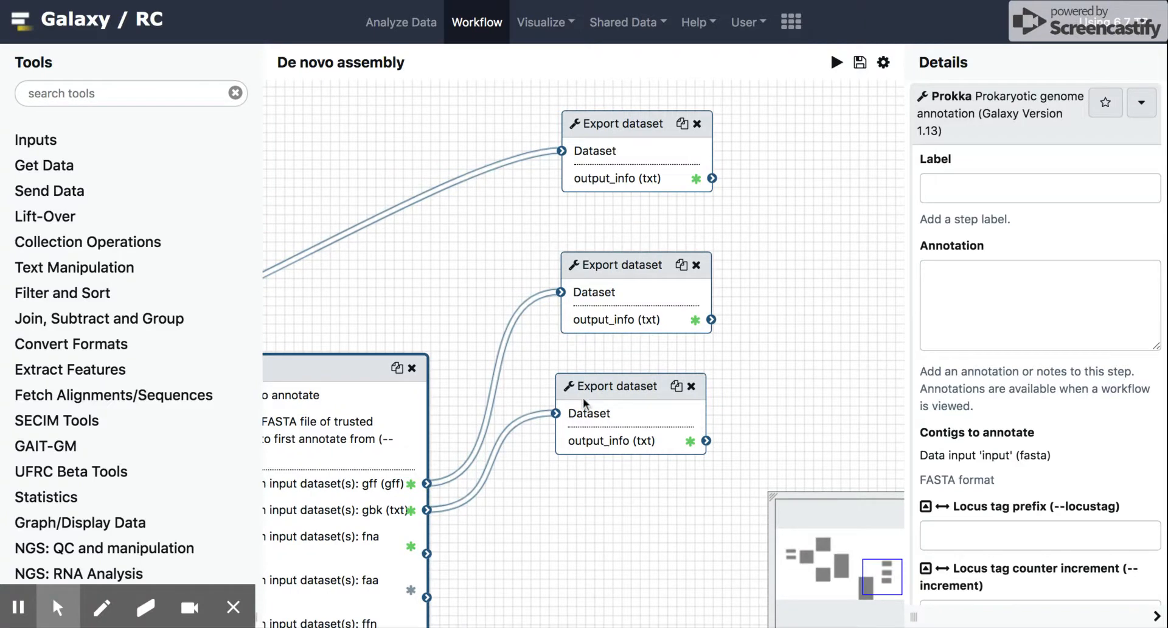
click(627, 265)
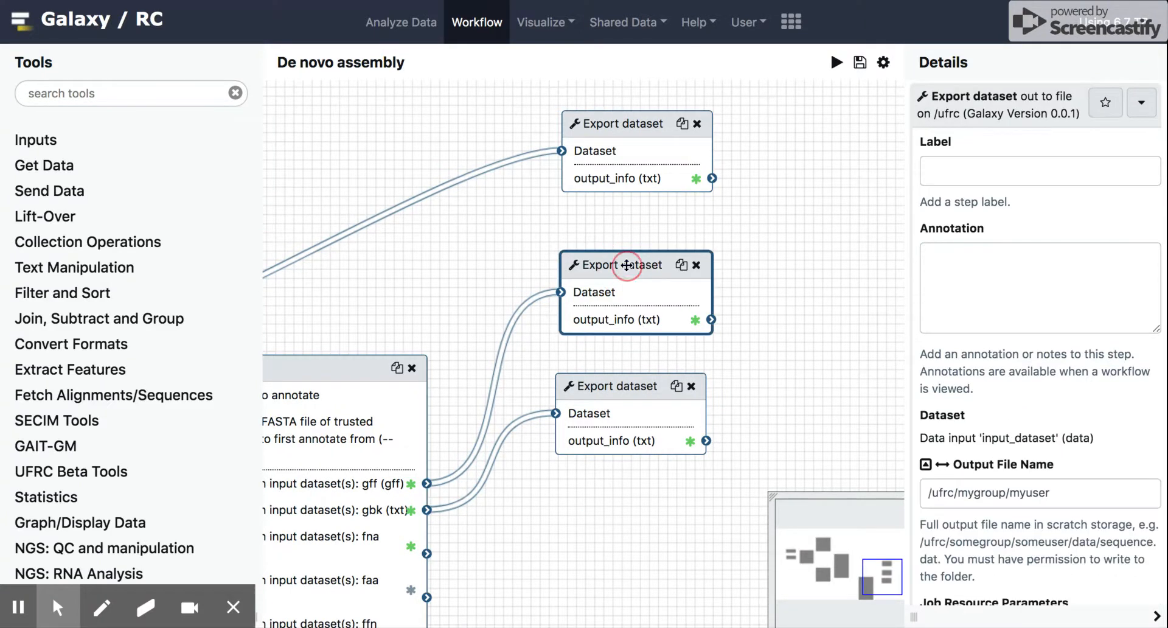
scroll(1014, 378, down, 3)
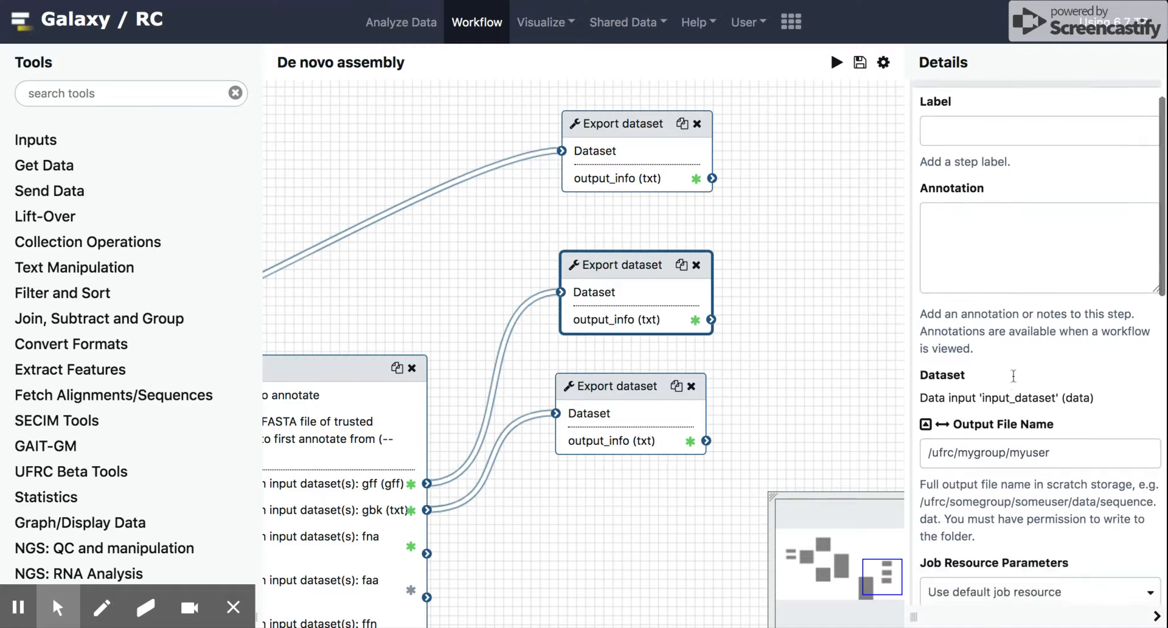
scroll(1013, 377, up, 1)
scroll(1014, 377, down, 2)
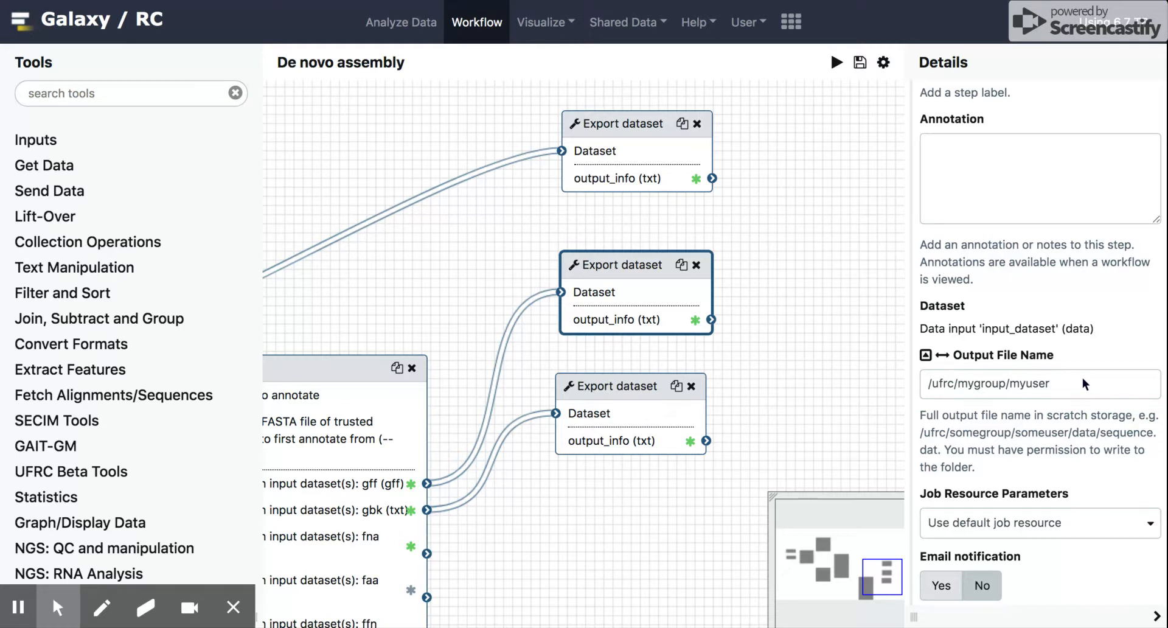
scroll(1084, 381, down, 4)
scroll(1082, 377, down, 2)
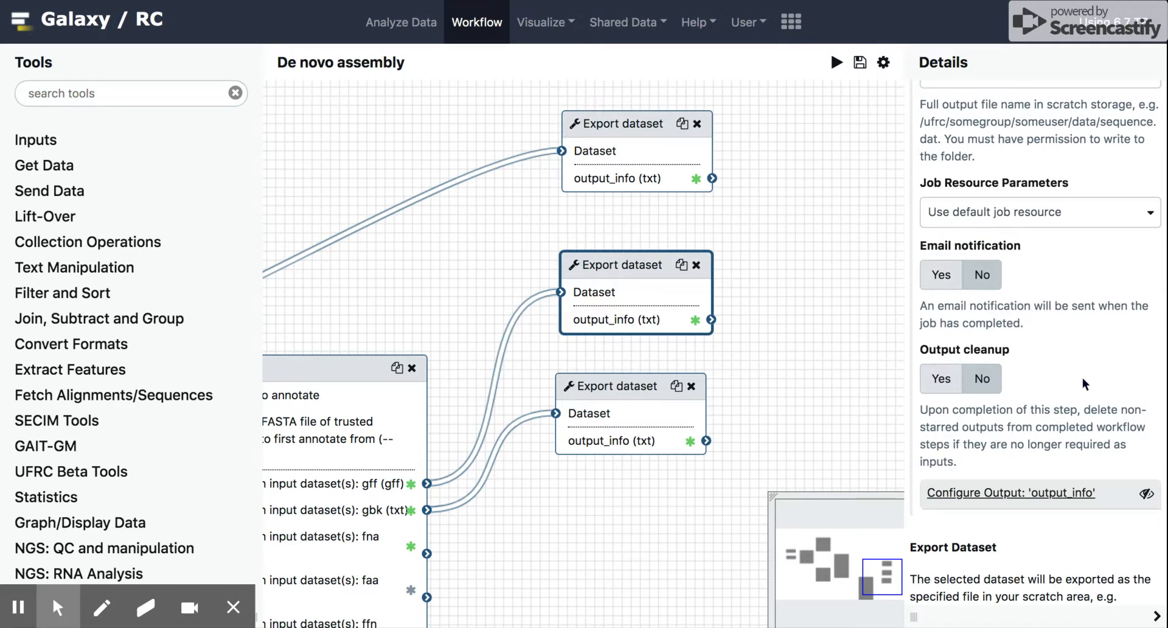
scroll(1083, 377, up, 6)
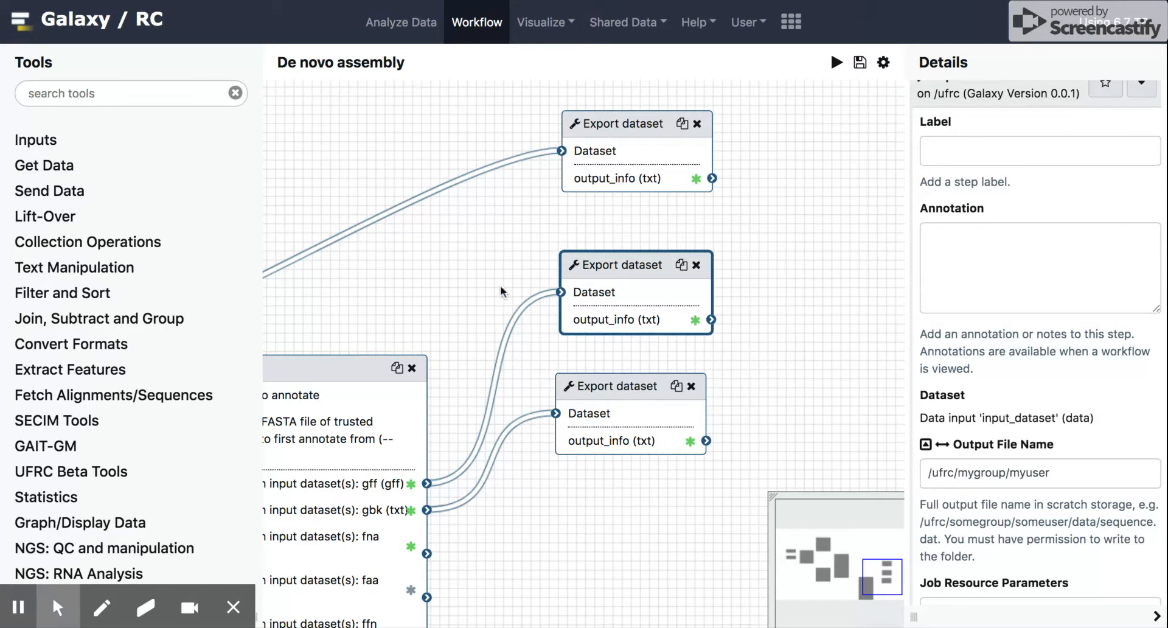
Label the Prokka step "Annotation w Prokka" and save the workflow
drag(461, 282, 683, 47)
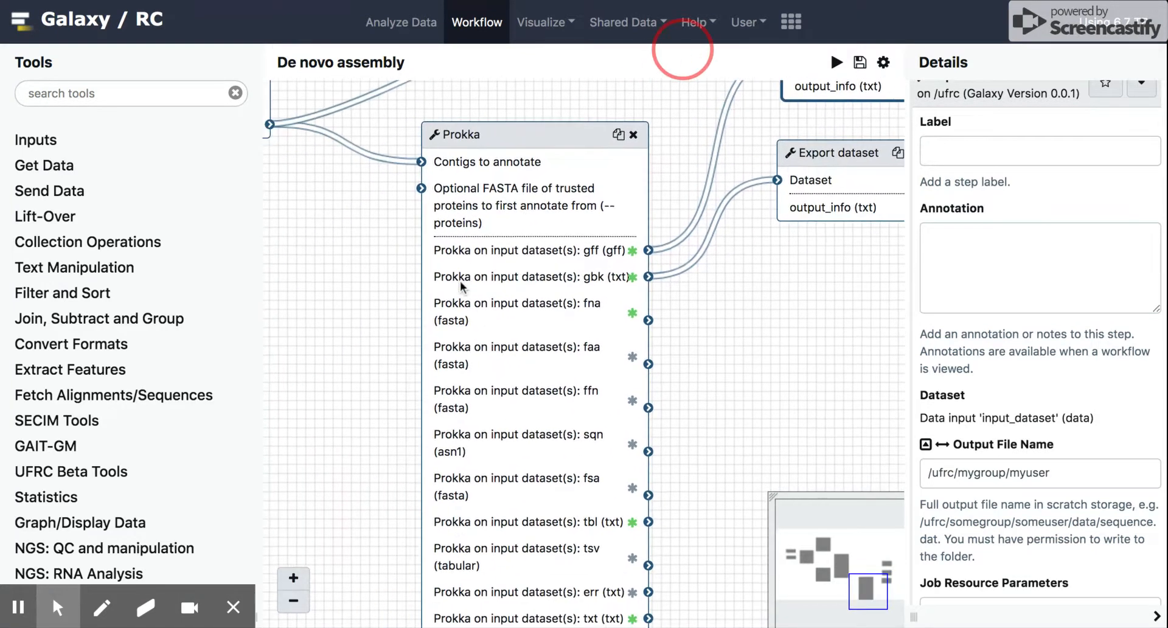
click(573, 130)
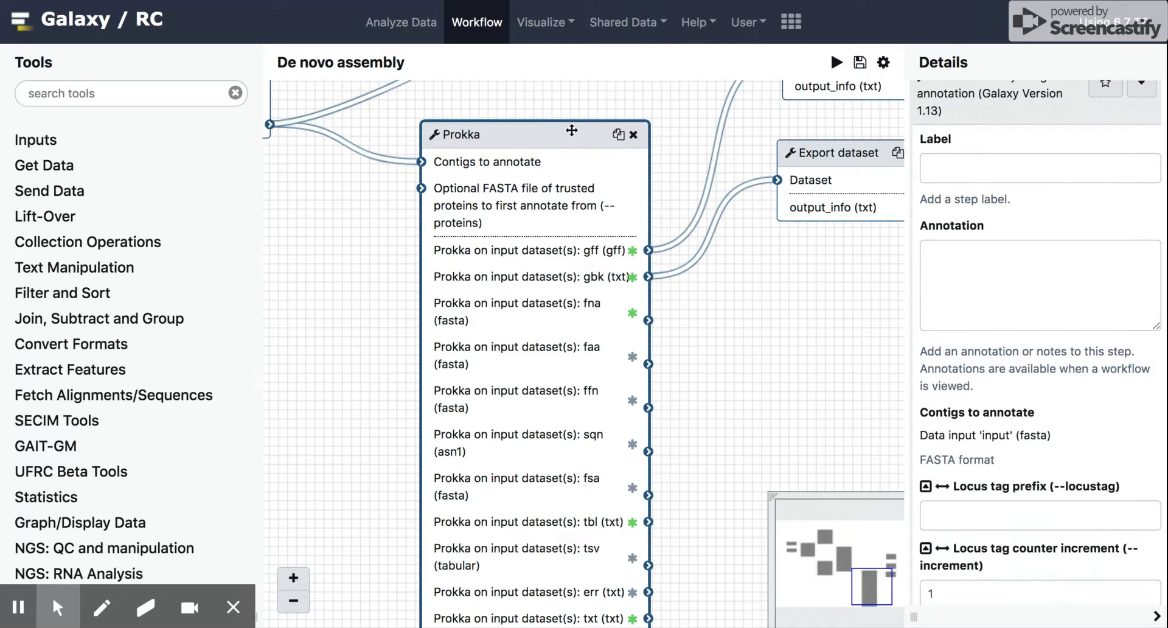
scroll(968, 401, up, 1)
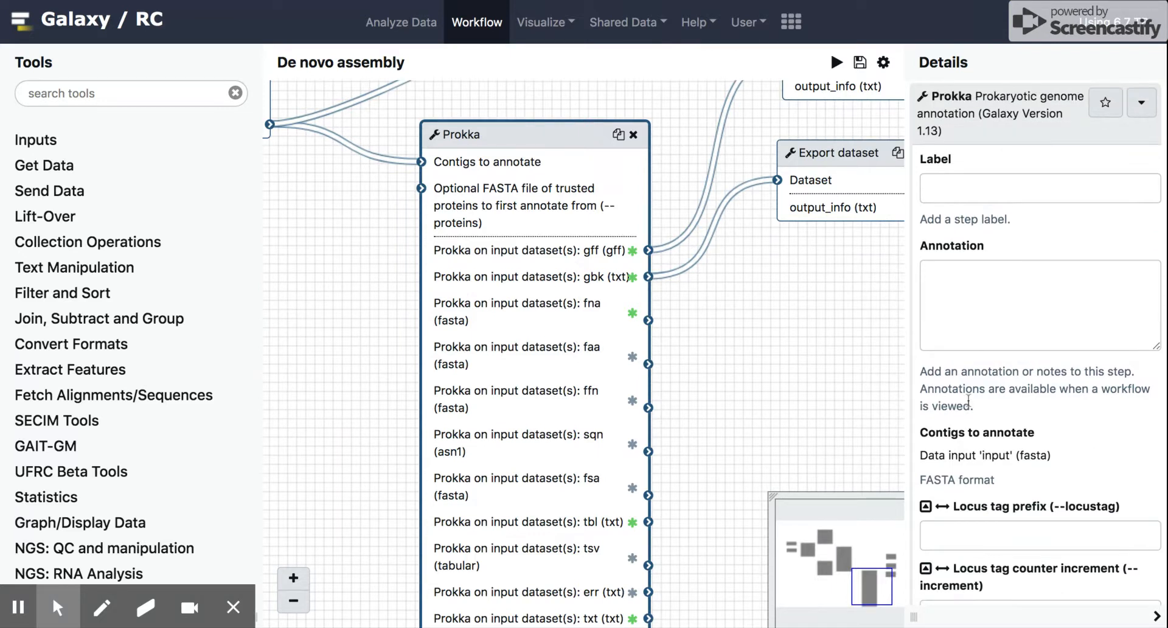
click(993, 193)
text(A)
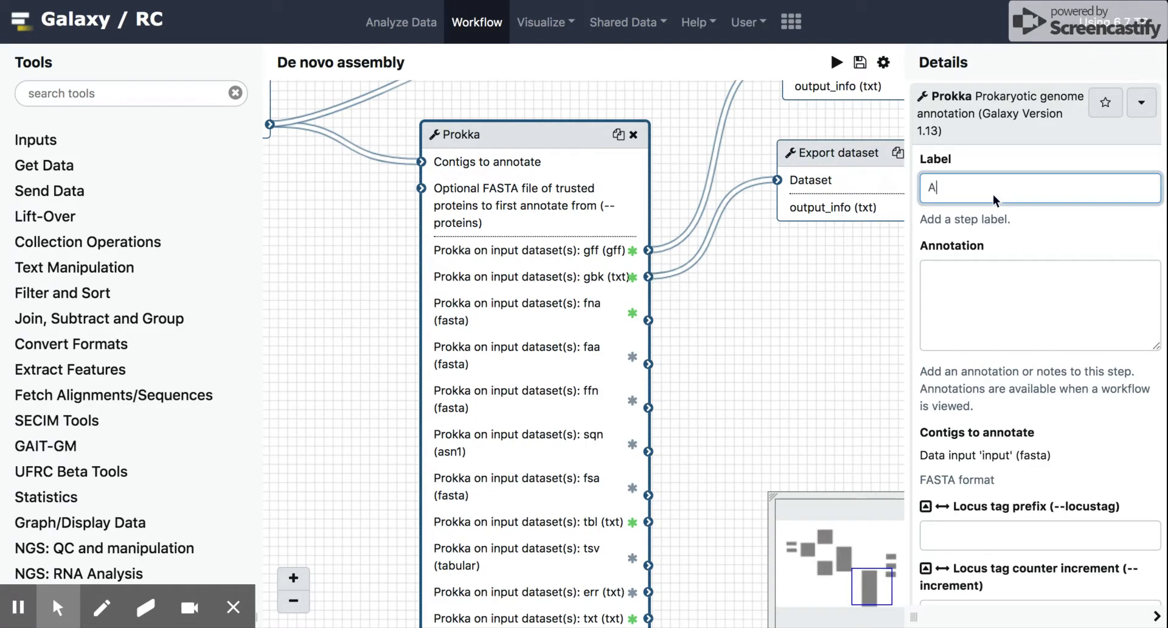
text(nnotation wi Prokka)
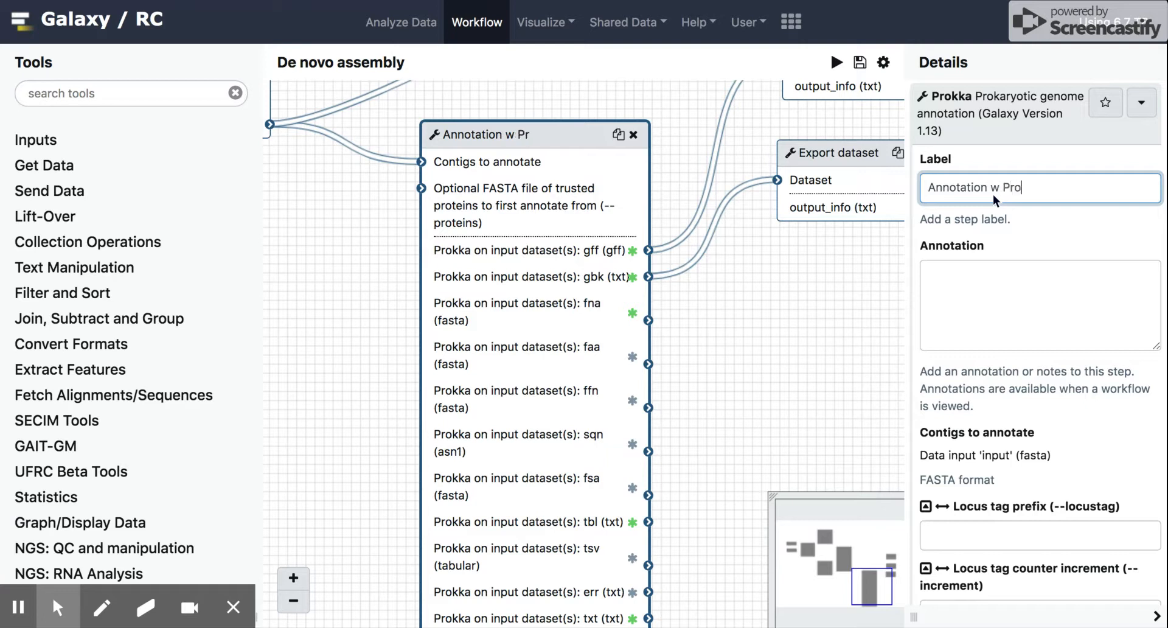
click(860, 64)
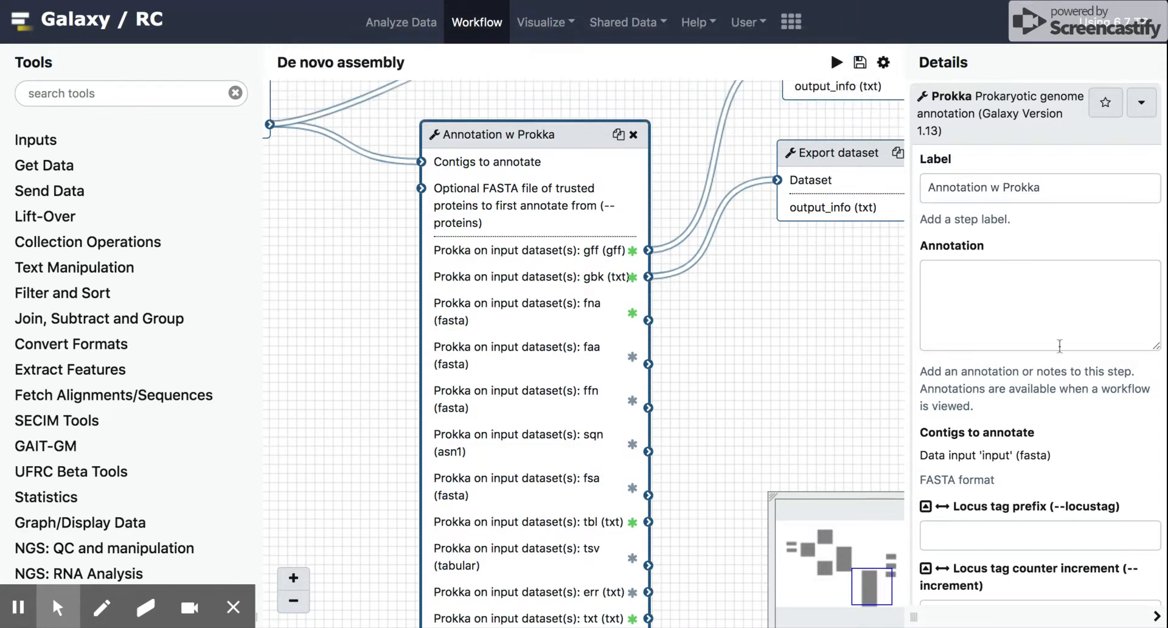
Try PROKKA_ as the Prokka step's locus tag prefix, clear it, and toggle the prefix's Set at Runtime option on and off
scroll(1060, 345, down, 4)
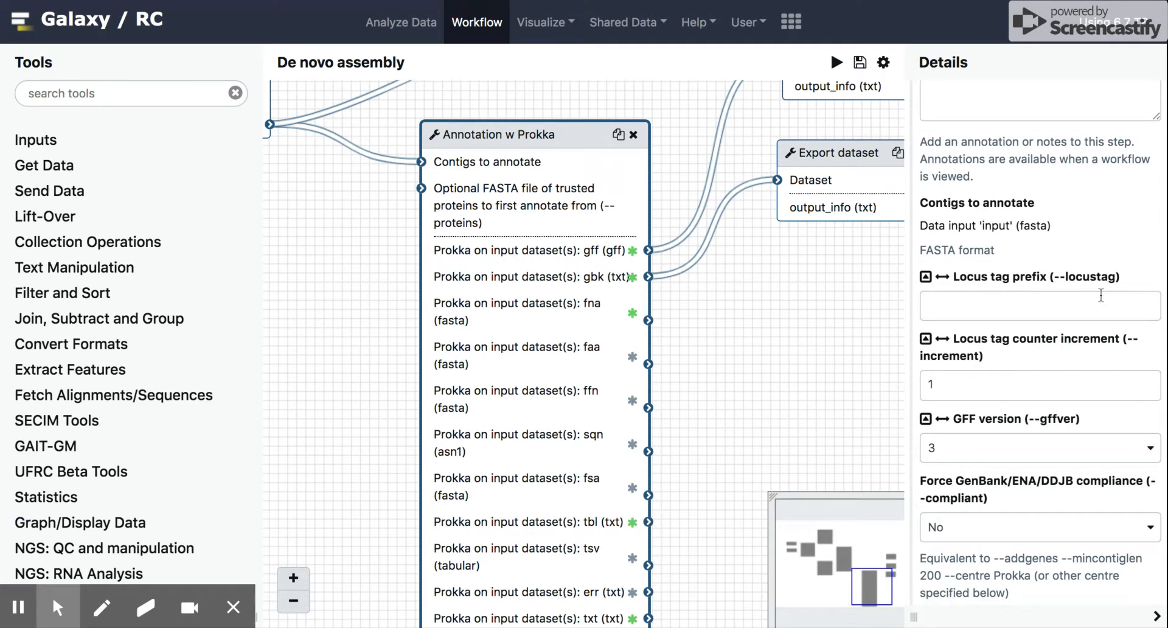
scroll(1083, 298, down, 1)
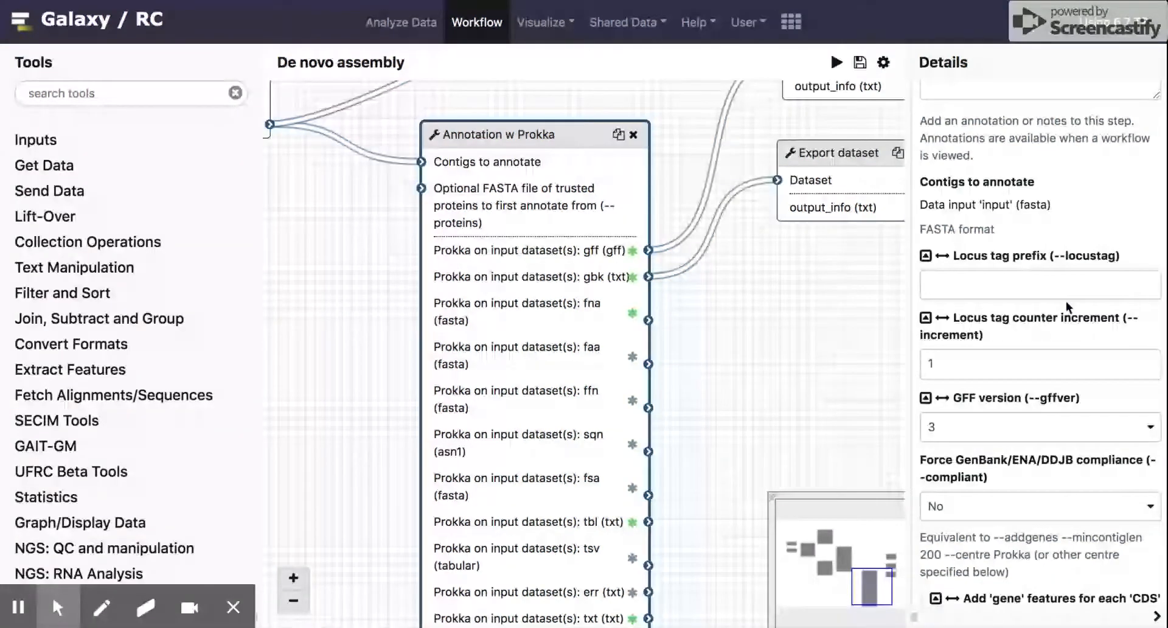
scroll(1066, 301, down, 2)
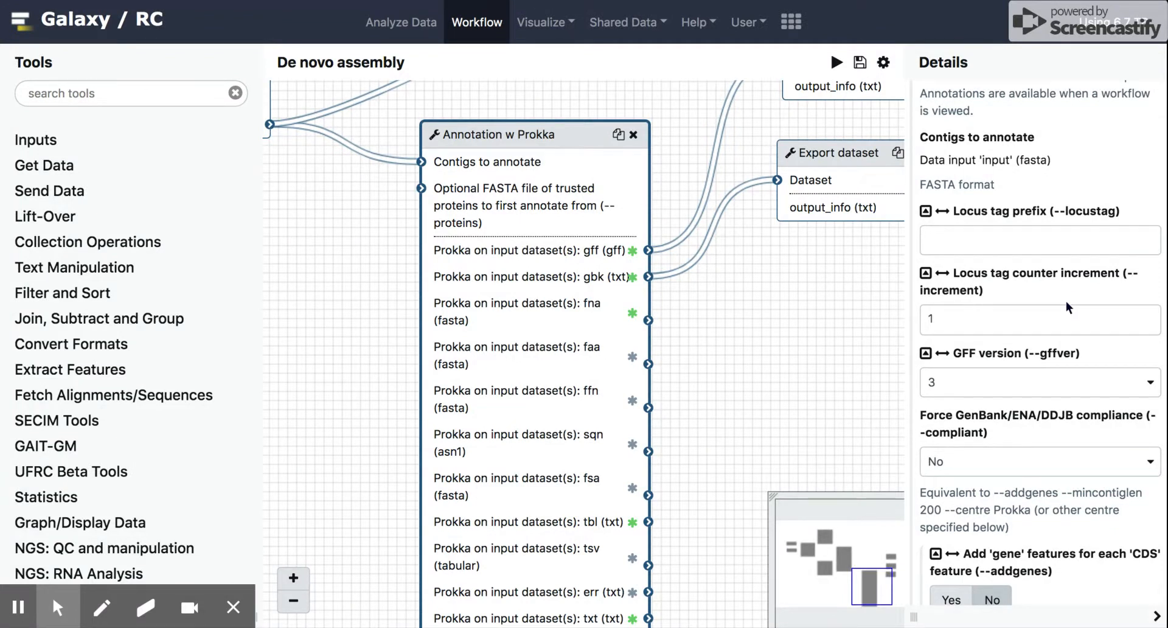
scroll(1066, 301, down, 1)
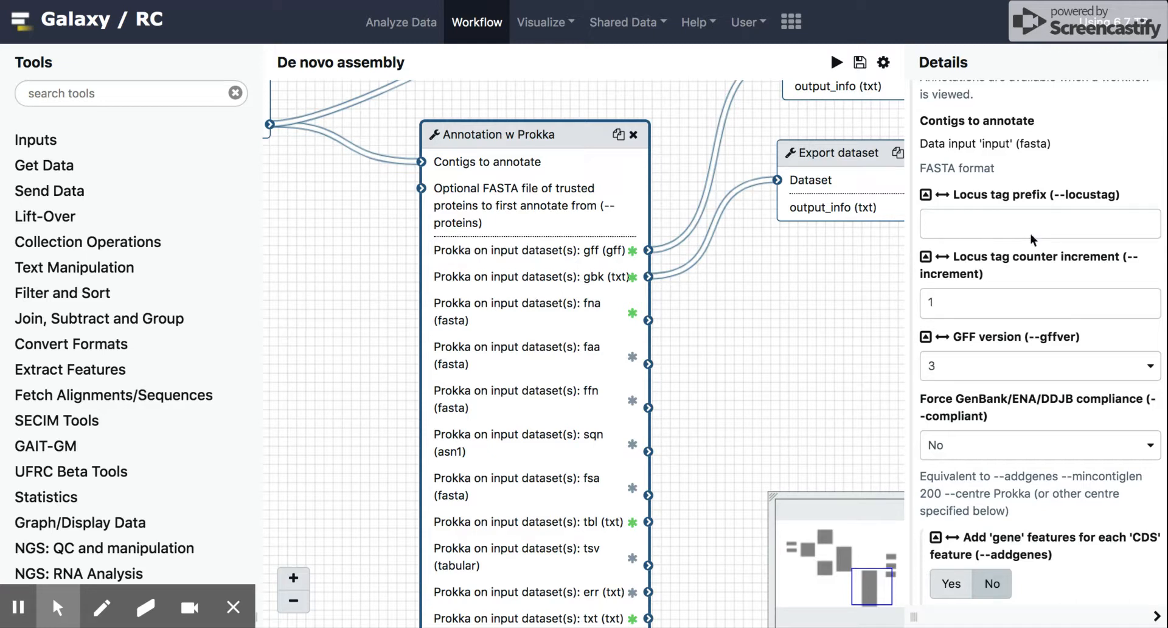
scroll(1032, 239, down, 5)
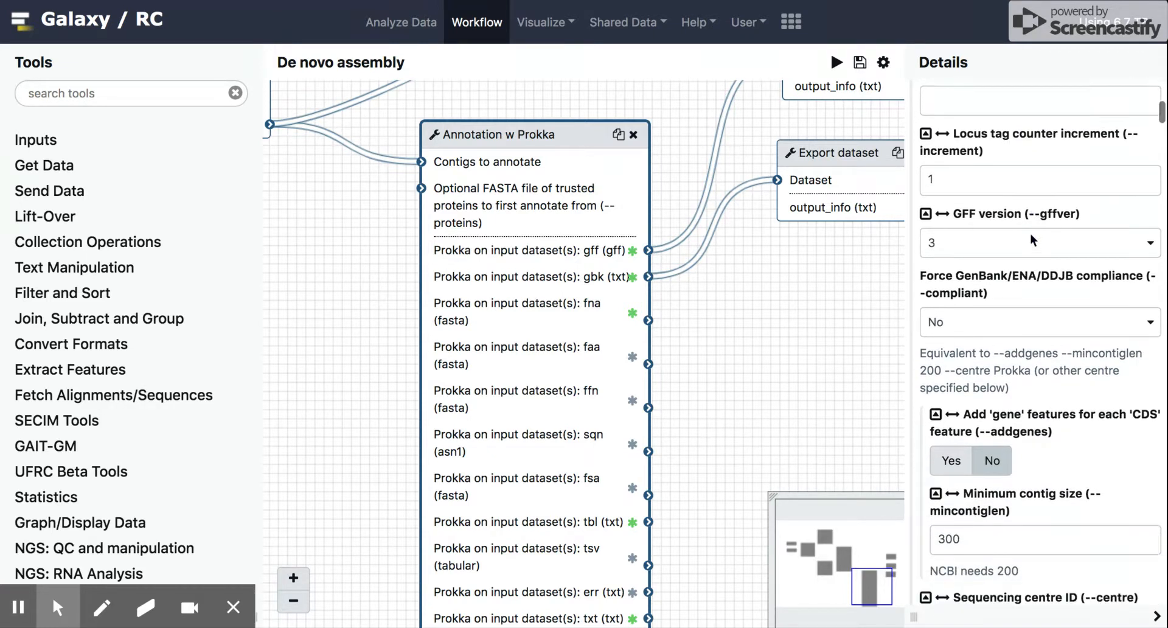
scroll(1030, 234, up, 6)
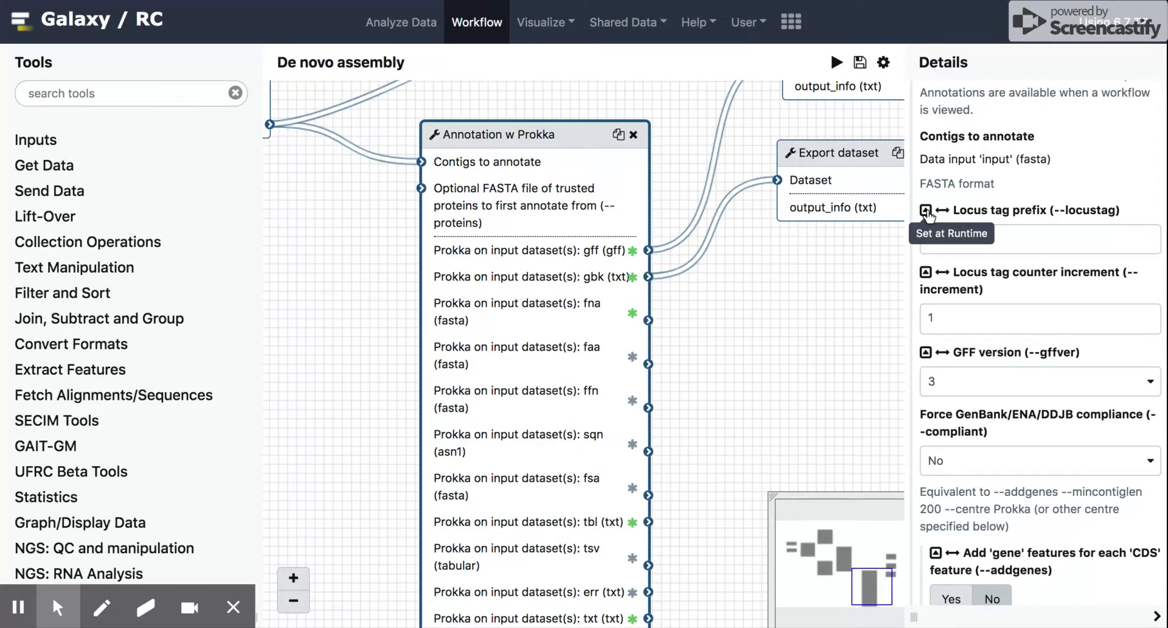
click(1059, 235)
text(PROKKA)
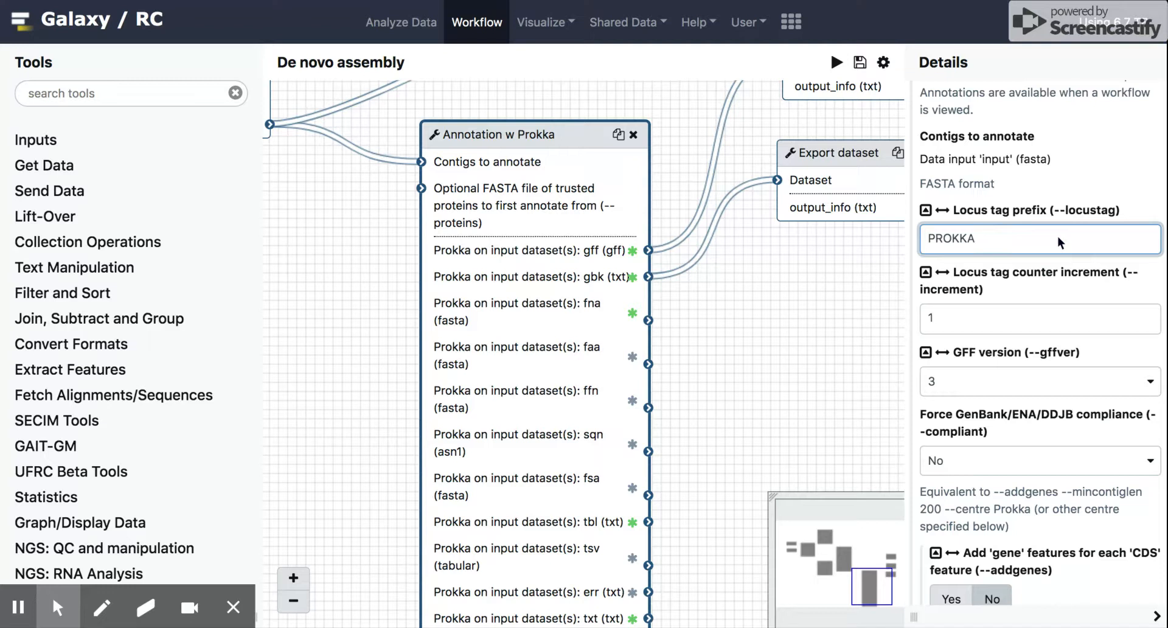
text(_)
key(BackSpace)
key(BackSpace)
key(BackSpace)
key(BackSpace)
key(BackSpace)
key(BackSpace)
key(BackSpace)
click(926, 210)
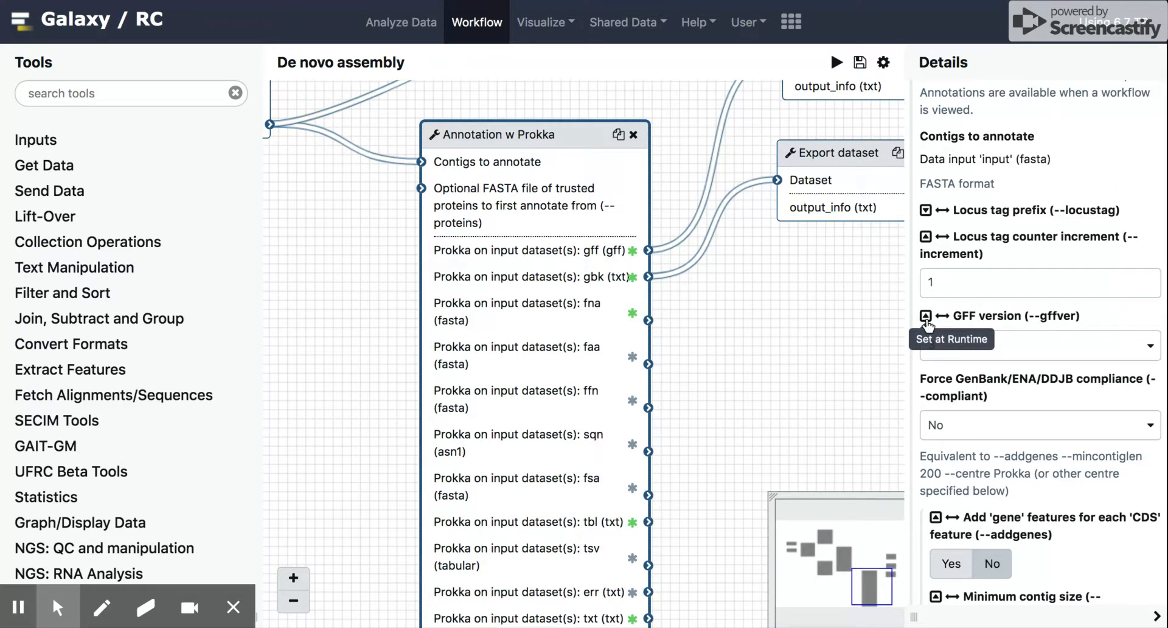
click(927, 210)
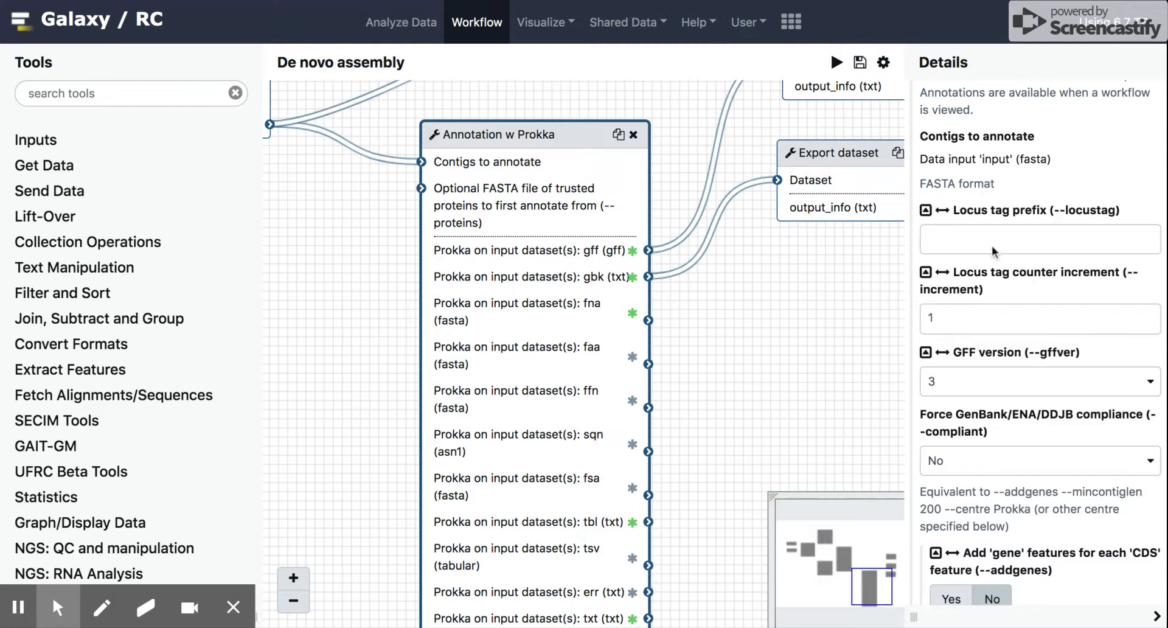
Examine the Prokka step's GenBank compliance, minimum contig size, genus, species and kingdom settings, and the strain name expression
scroll(992, 246, down, 2)
scroll(992, 246, down, 10)
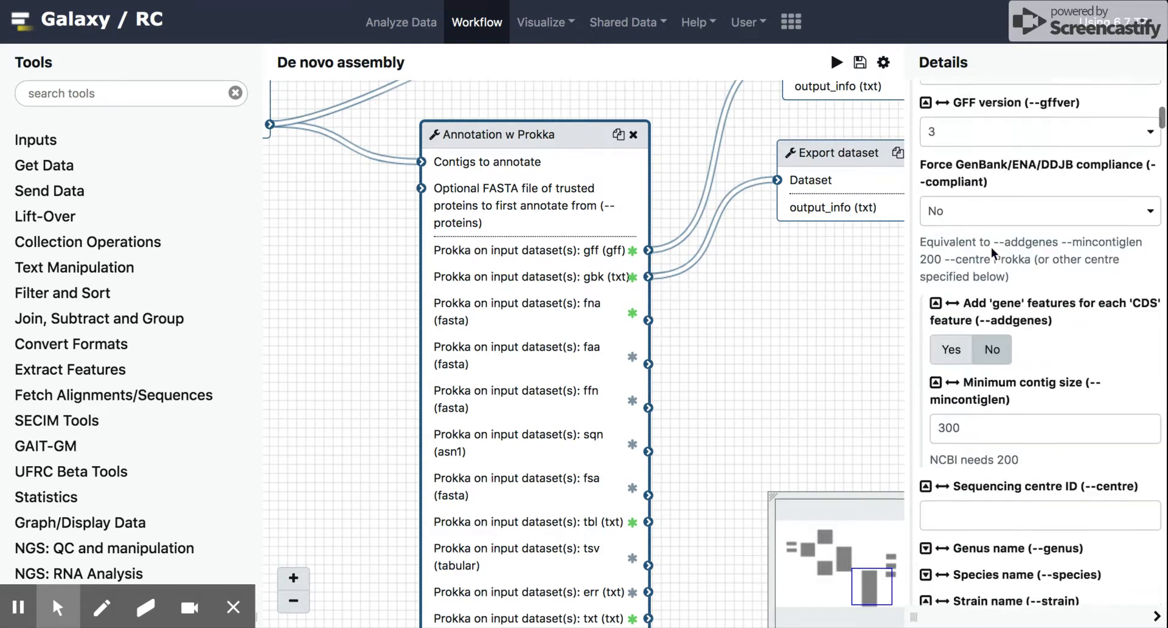
scroll(1055, 190, up, 2)
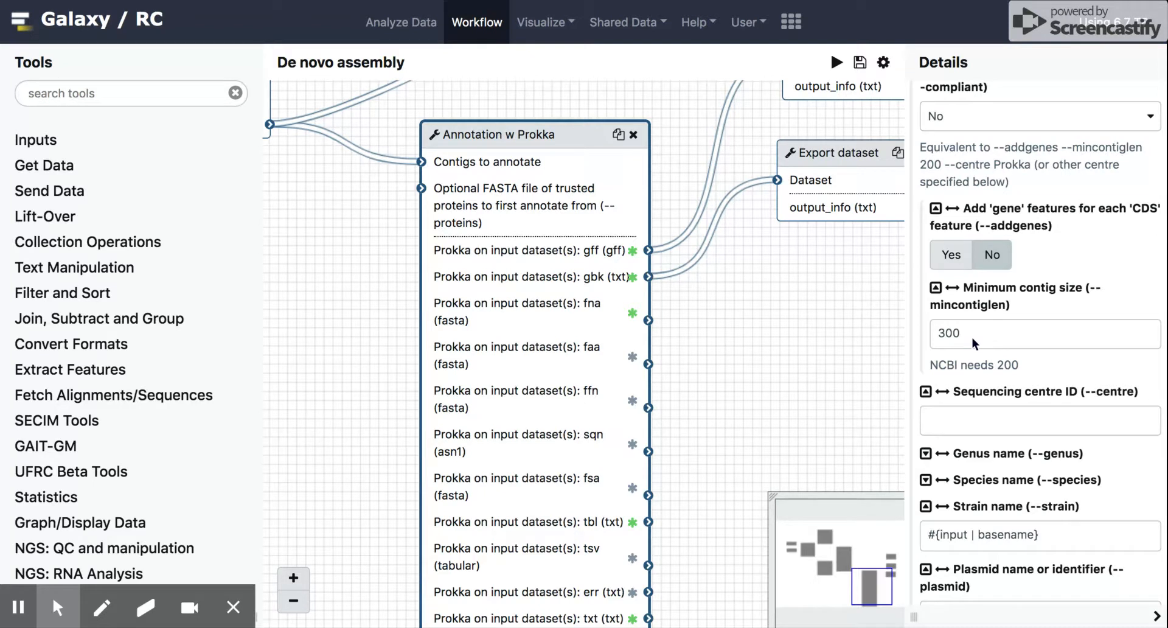
scroll(972, 338, down, 4)
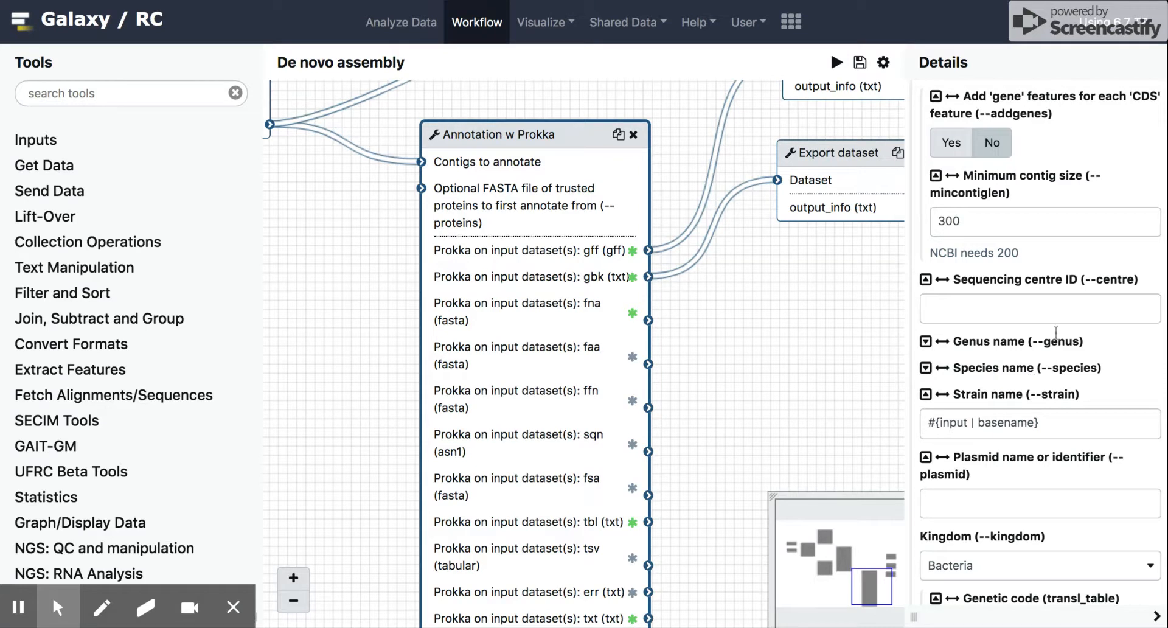
scroll(1071, 429, down, 1)
scroll(1071, 429, down, 5)
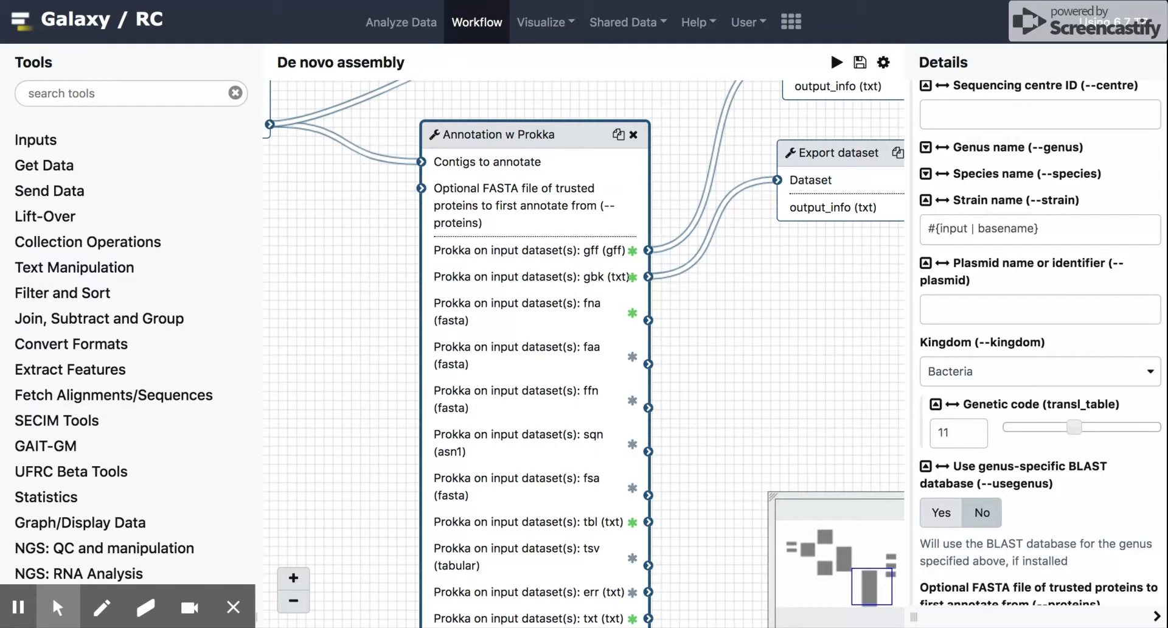
click(954, 226)
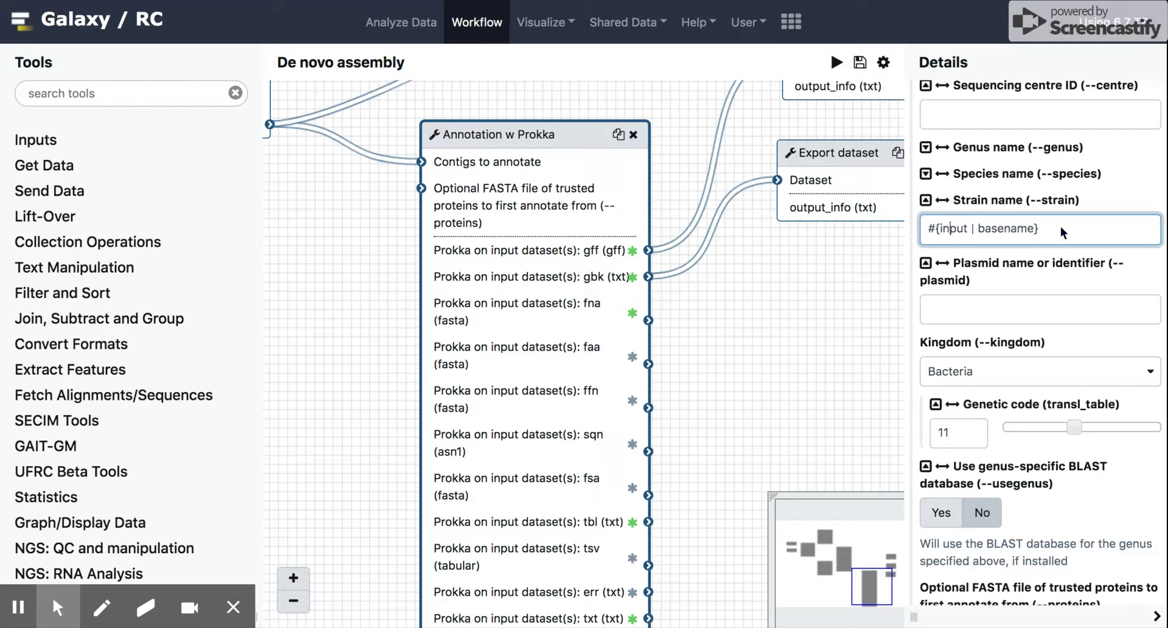
Review the Prokka step's search options, additional outputs, output cleanup, and the rename settings for its gff and gbk outputs
scroll(1061, 226, down, 1)
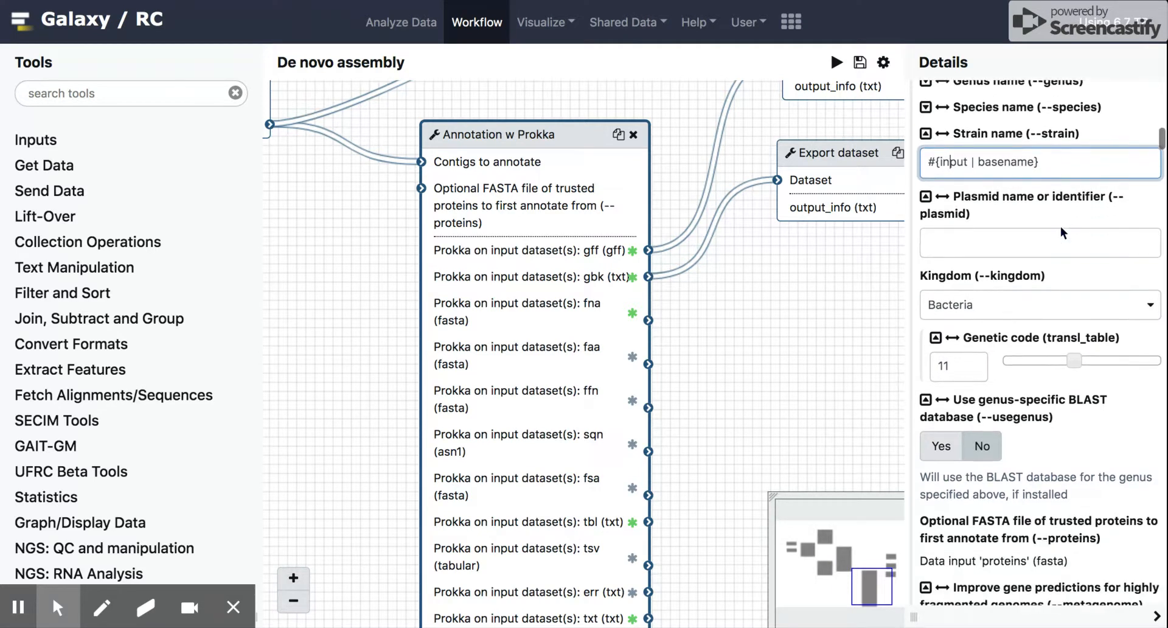
scroll(949, 360, down, 5)
scroll(949, 360, down, 5)
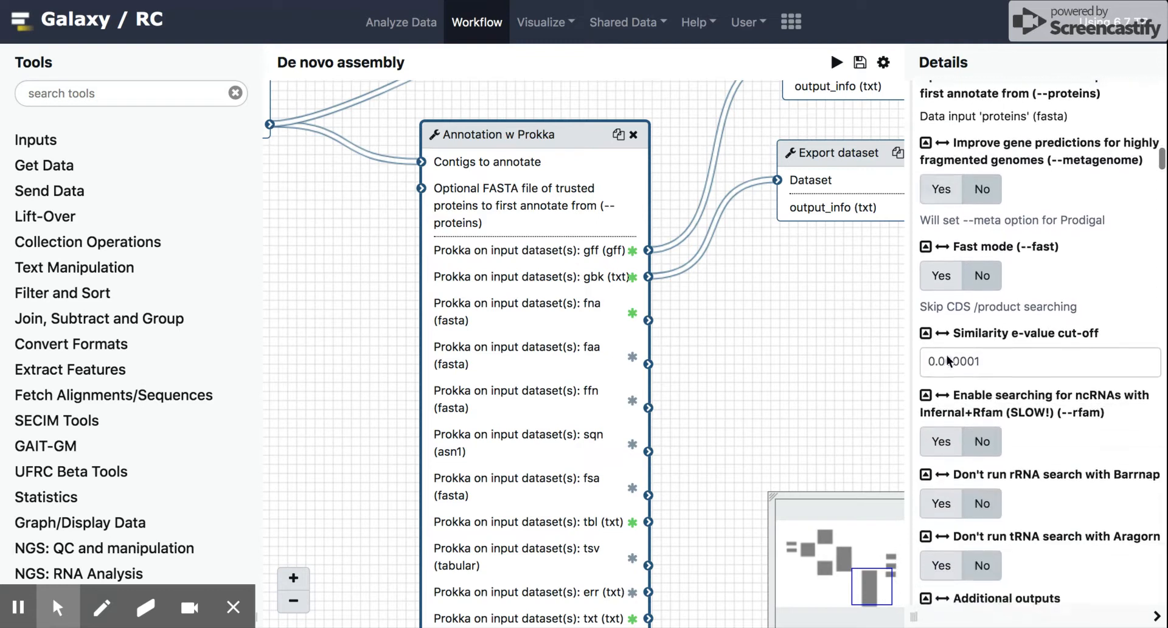
scroll(946, 355, down, 10)
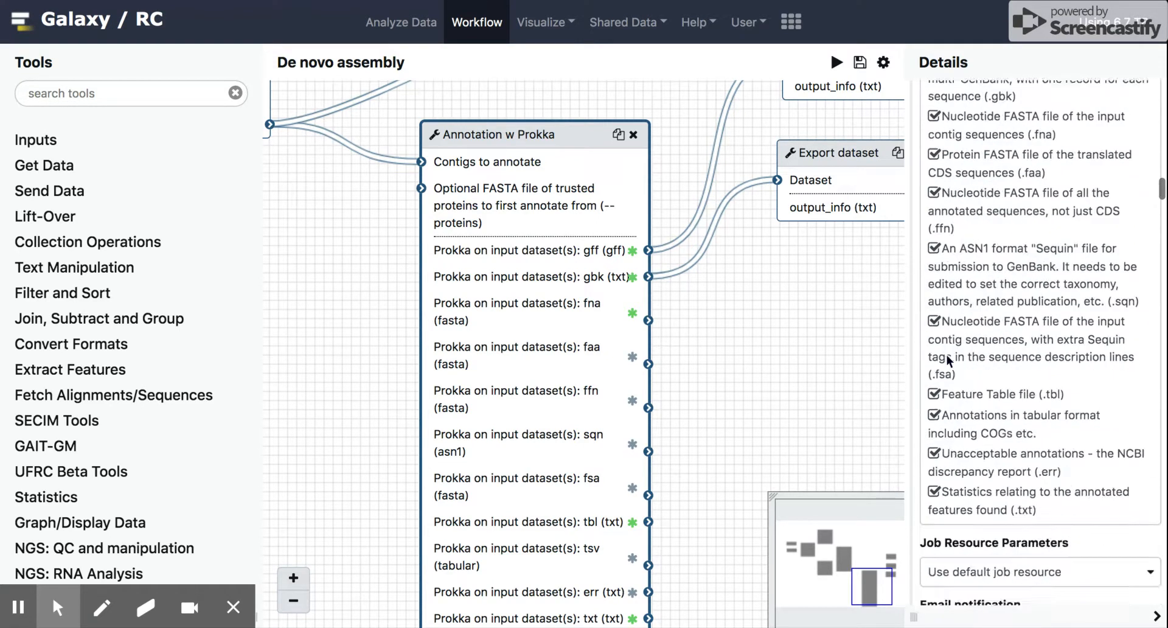
scroll(947, 355, down, 9)
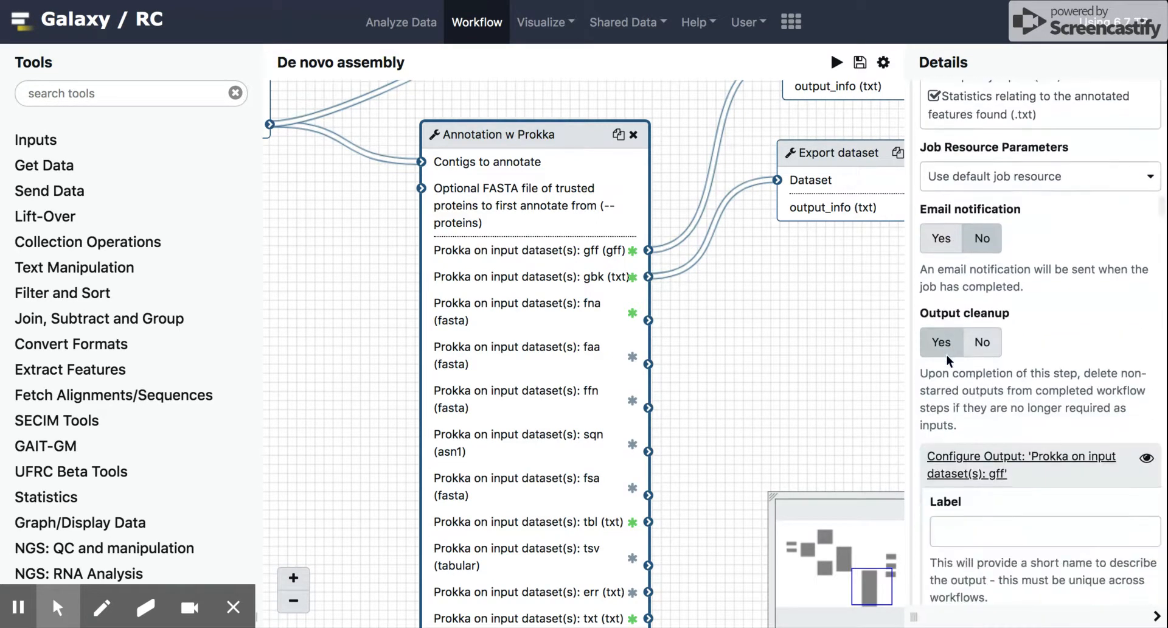
scroll(946, 355, down, 6)
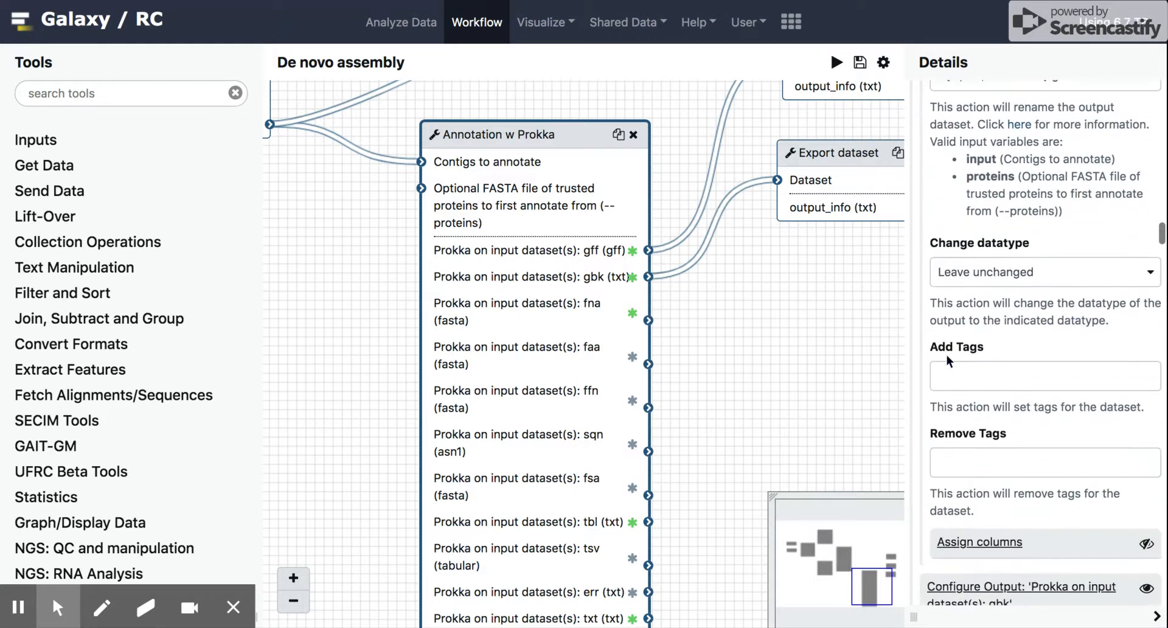
scroll(947, 355, down, 7)
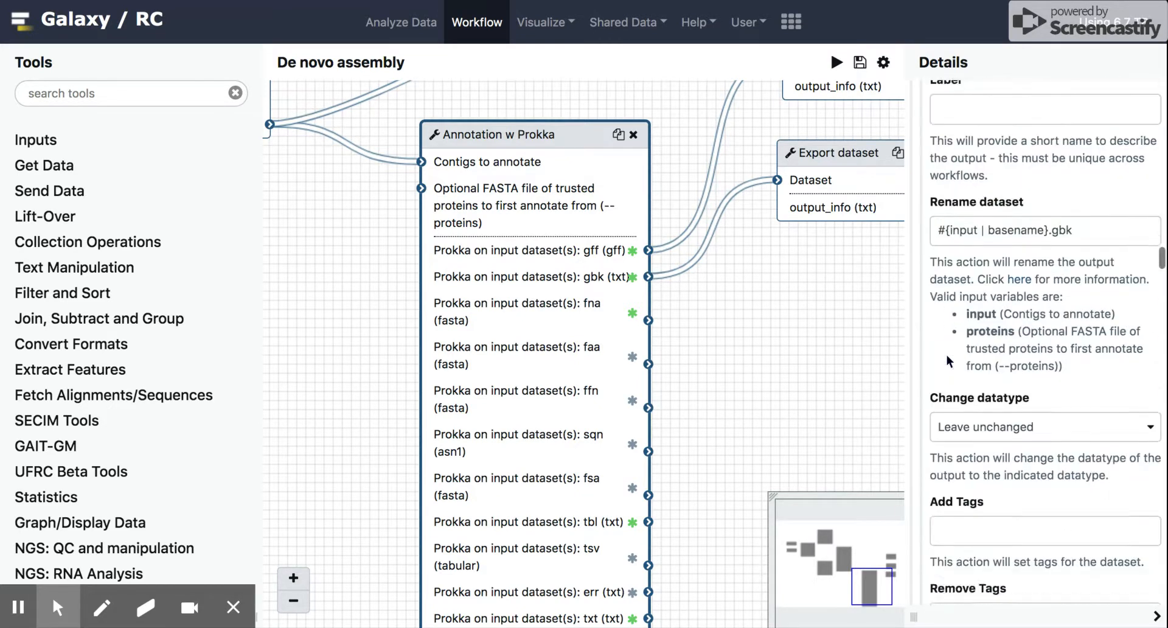
Review the rename settings for the Prokka step's faa and ffn outputs and save the workflow
scroll(947, 356, down, 5)
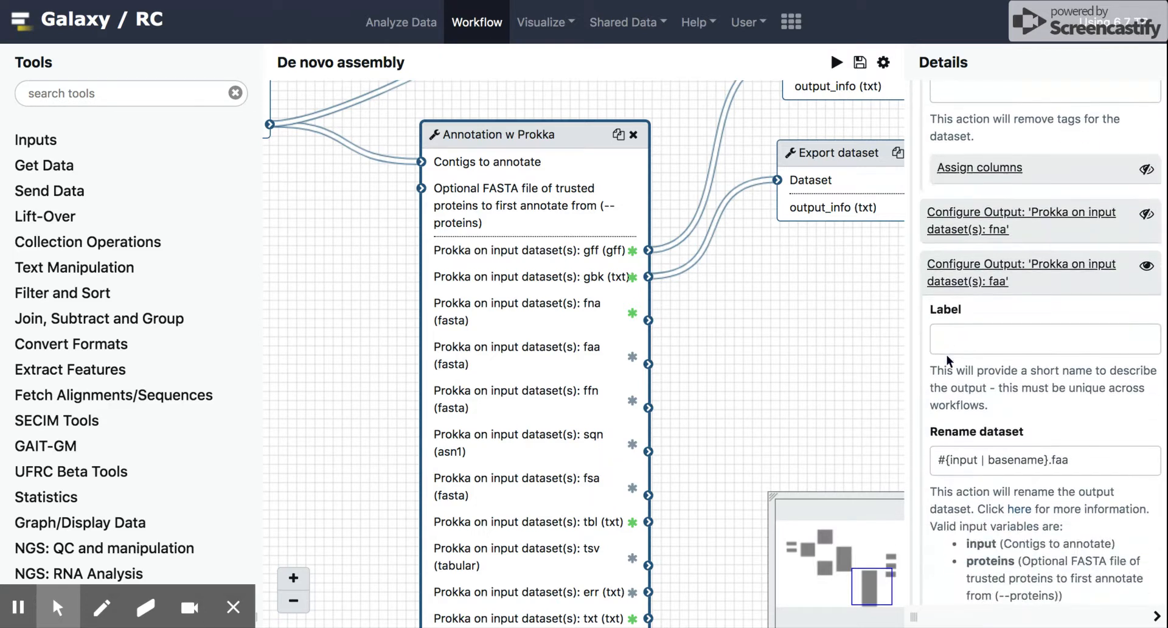
scroll(947, 355, down, 6)
drag(345, 286, 557, 494)
click(859, 62)
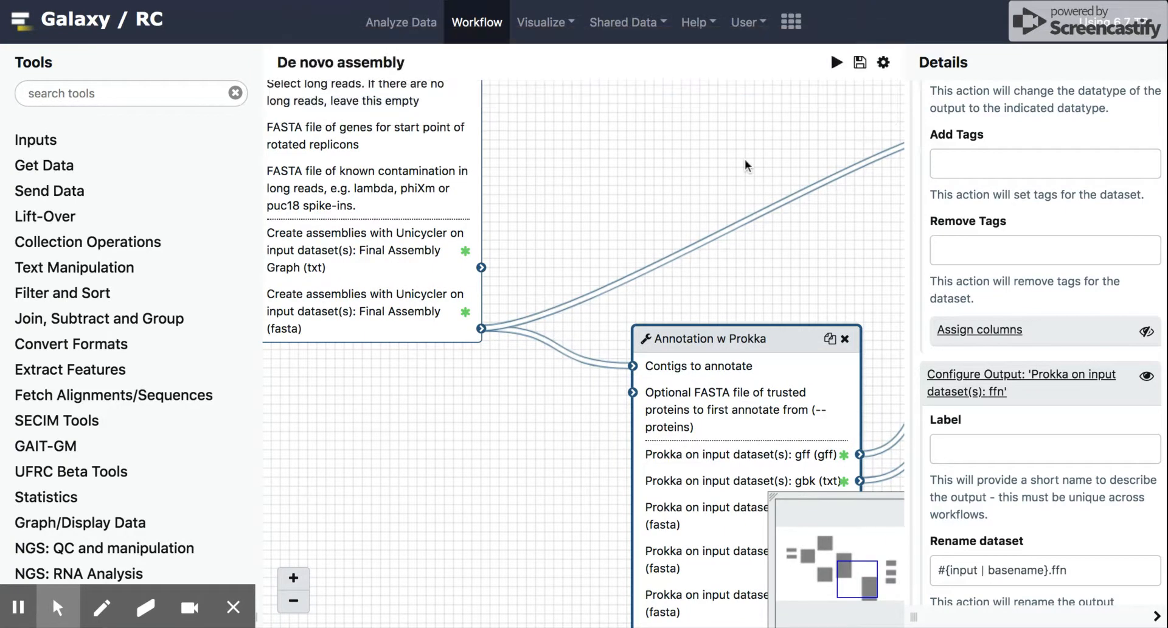
Search the tools for "blast" and add an NCBI BLAST+ blastp step to the workflow
drag(624, 185, 693, 177)
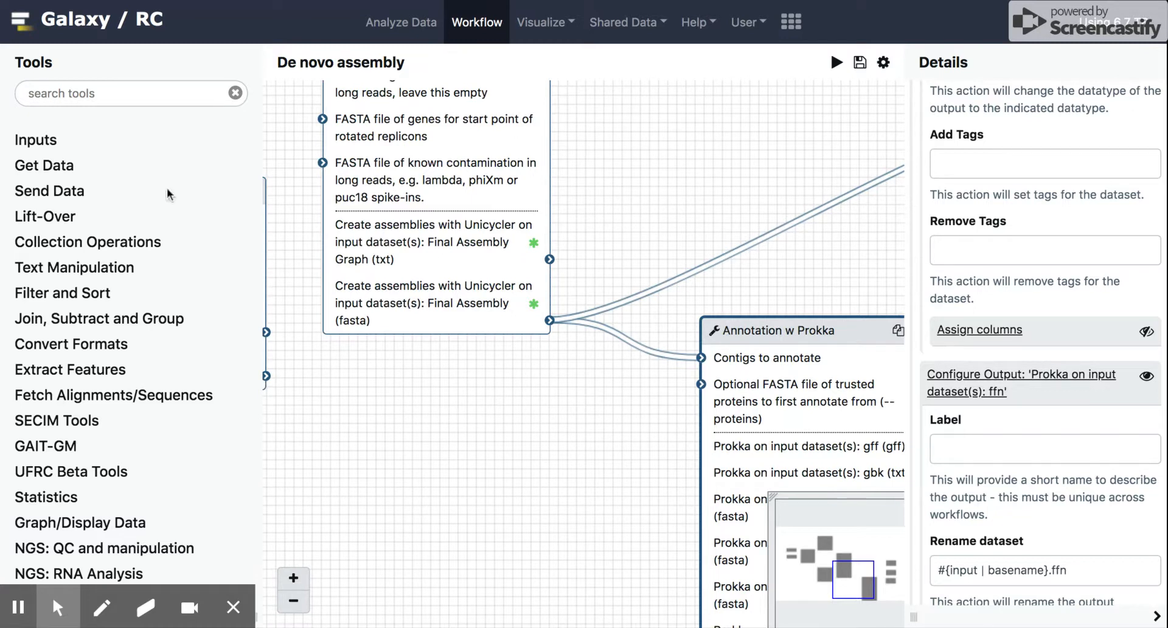
drag(529, 426, 310, 331)
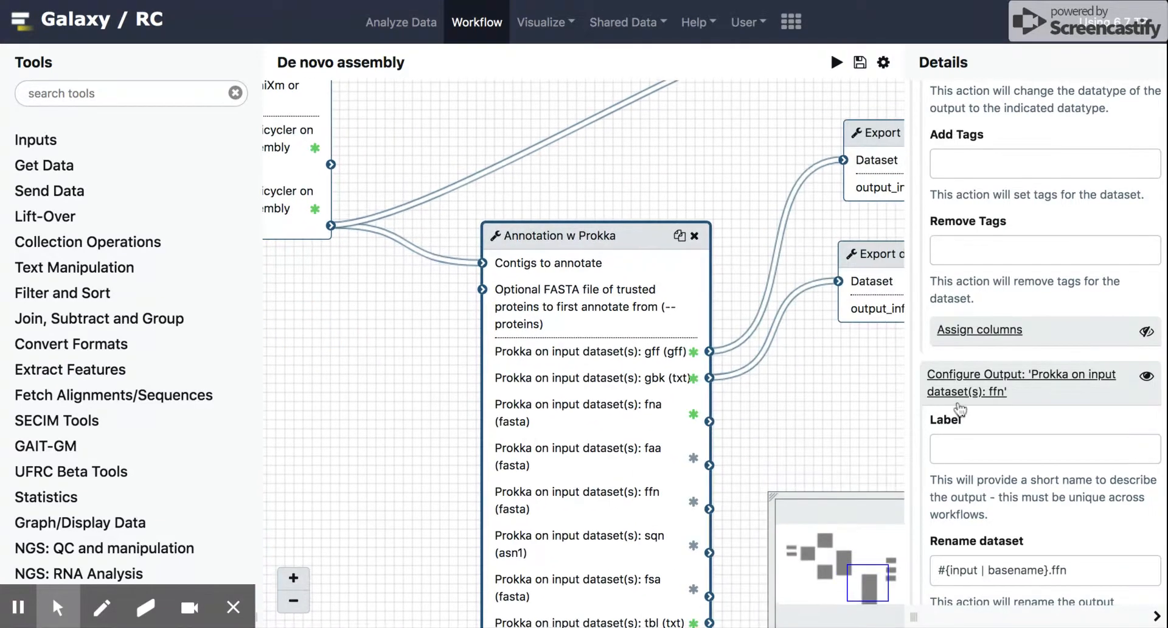
drag(377, 331, 572, 334)
click(132, 91)
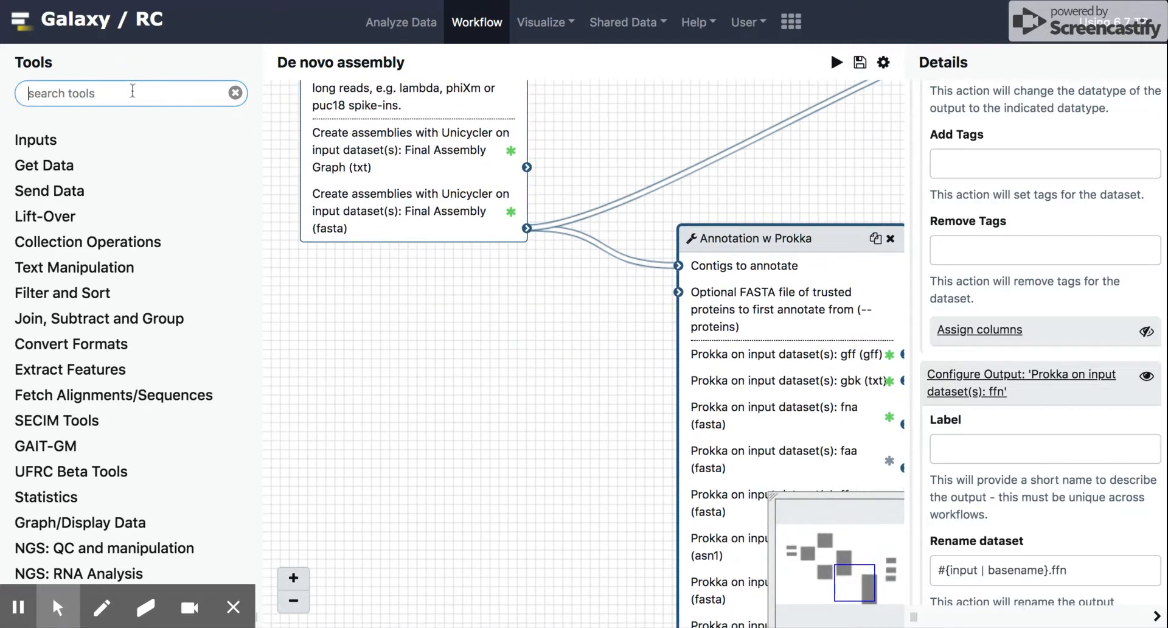
text(blast)
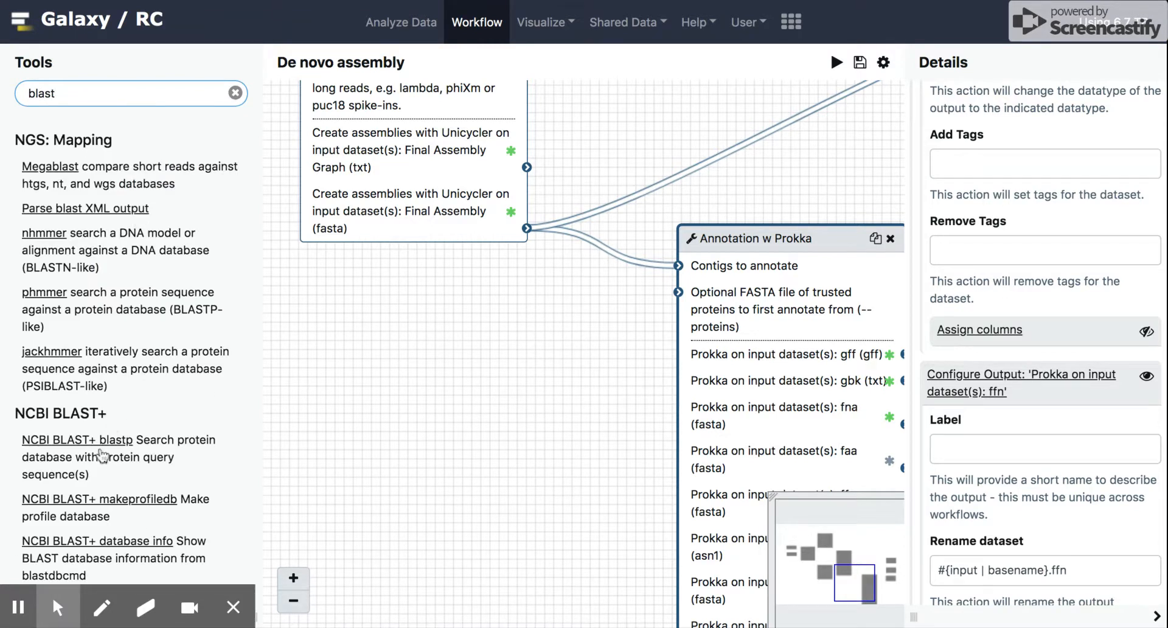
scroll(102, 456, down, 2)
scroll(102, 457, down, 1)
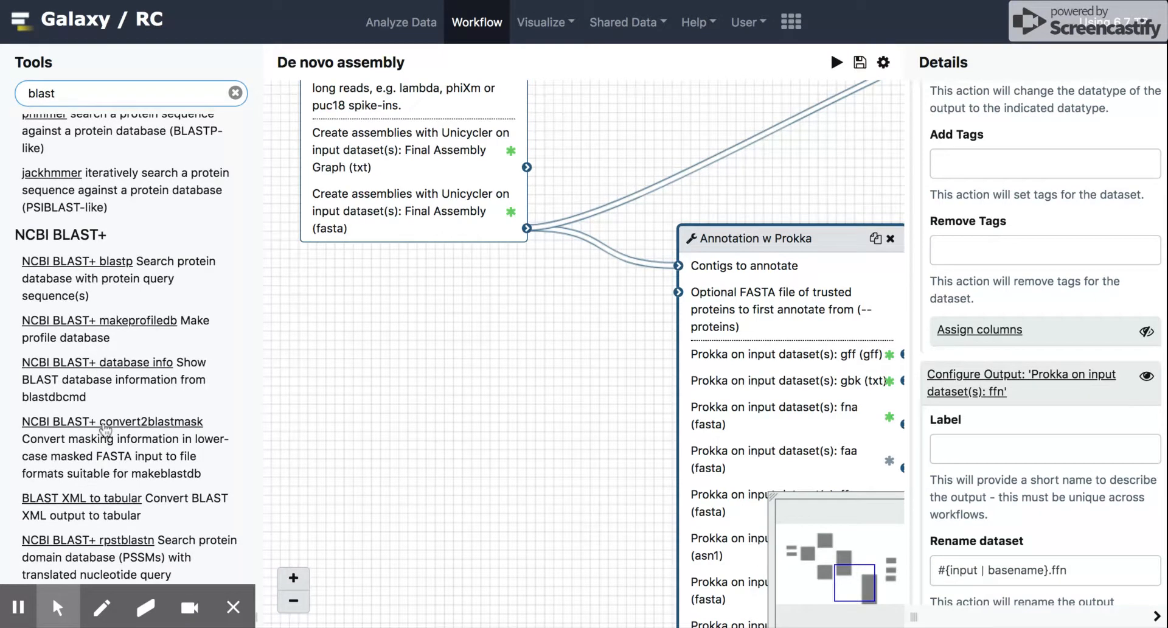
click(119, 259)
click(533, 399)
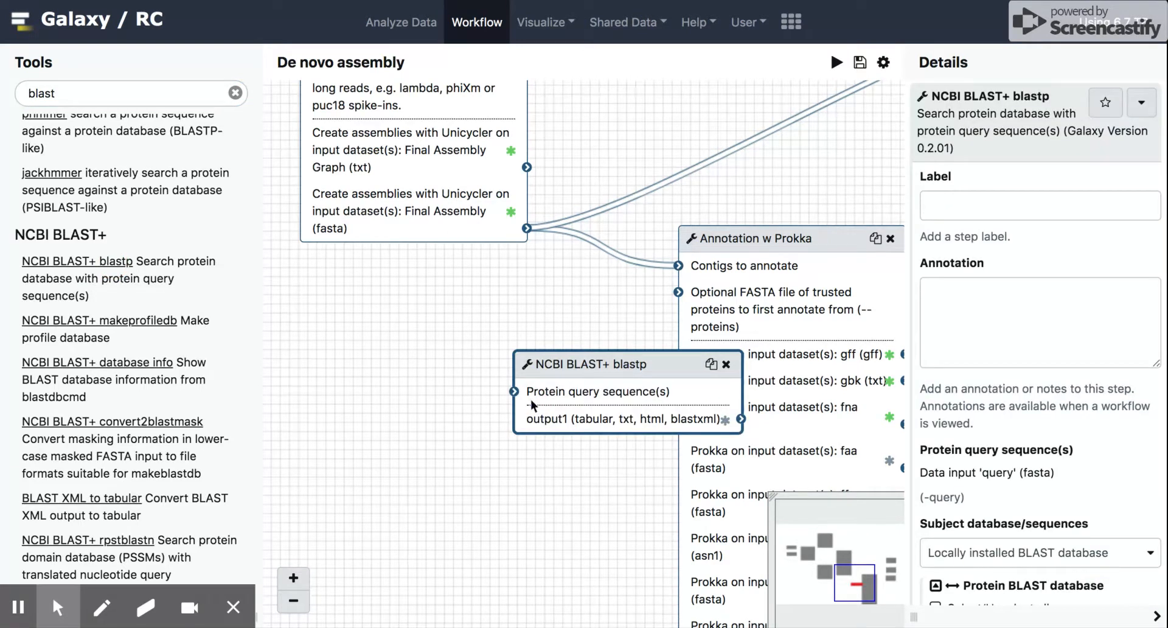
Connect Unicycler's Final Assembly (fasta) output to the blastp step's protein query input, and remove the blastp step
drag(596, 365, 510, 334)
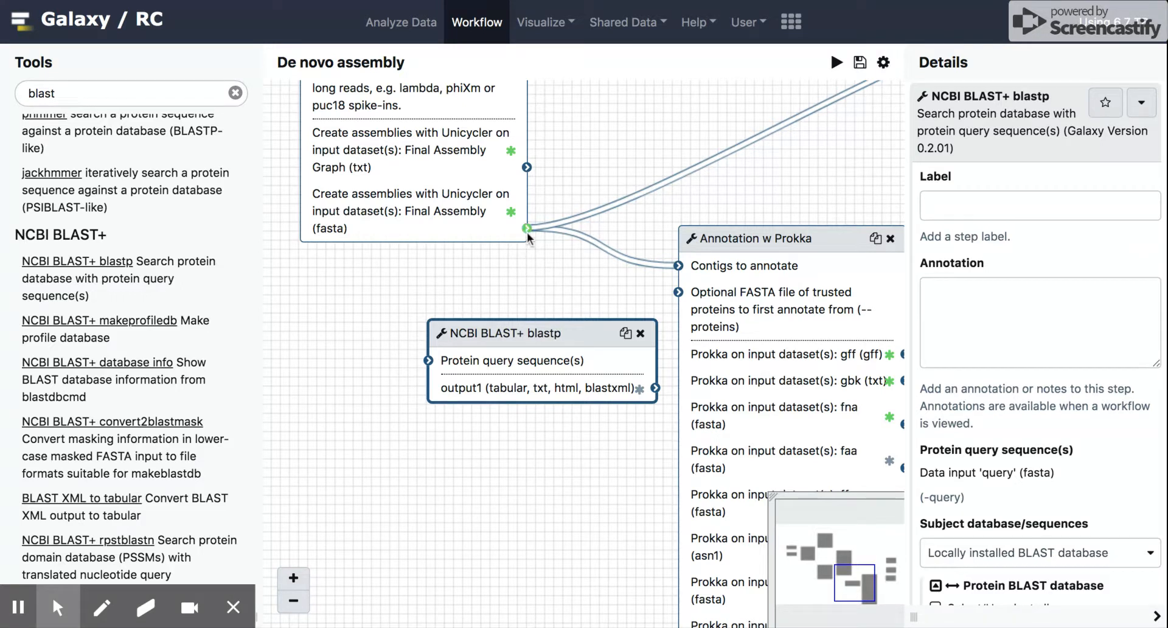
drag(524, 228, 428, 359)
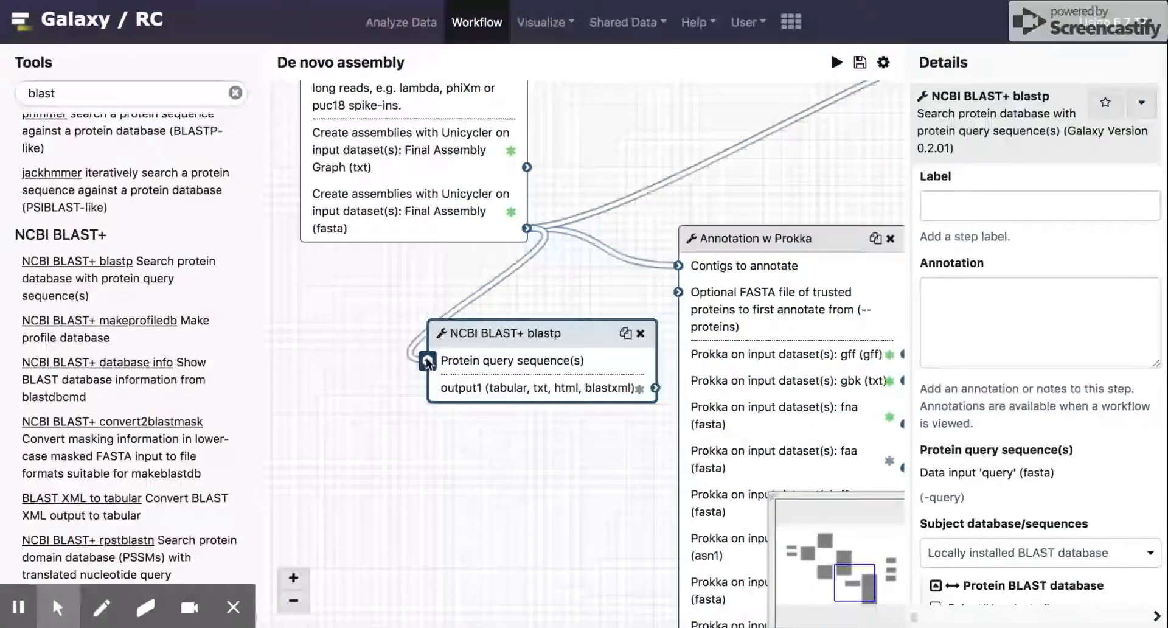
click(641, 335)
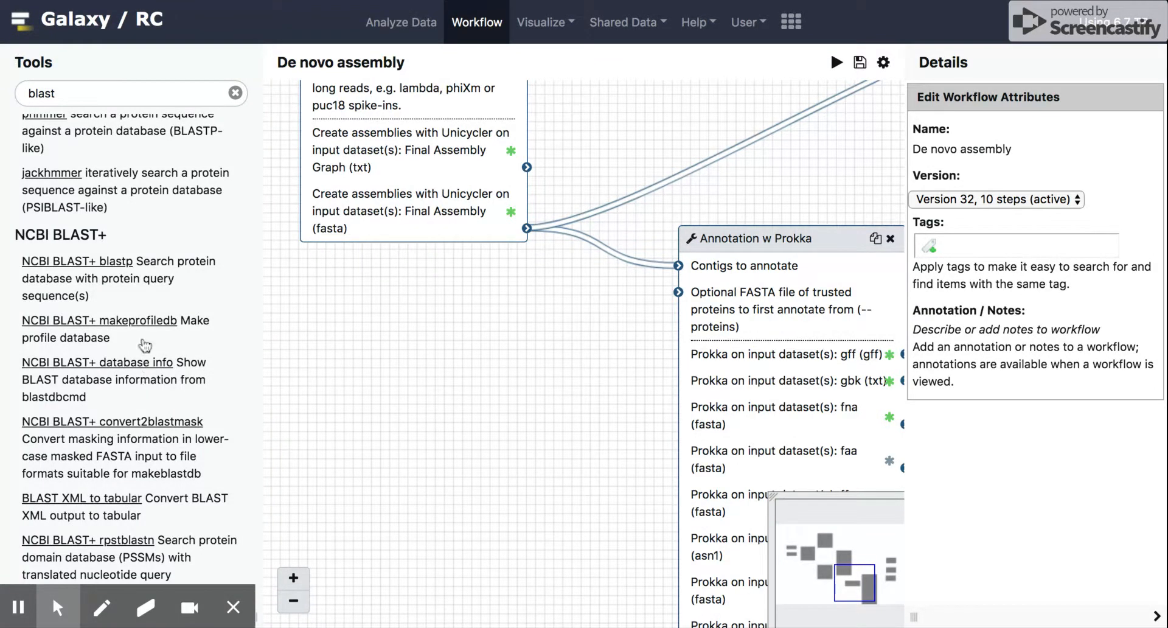
Add the NCBI BLAST+ blastp step again and feed its protein query input from Unicycler's Final Assembly (fasta) output
click(111, 266)
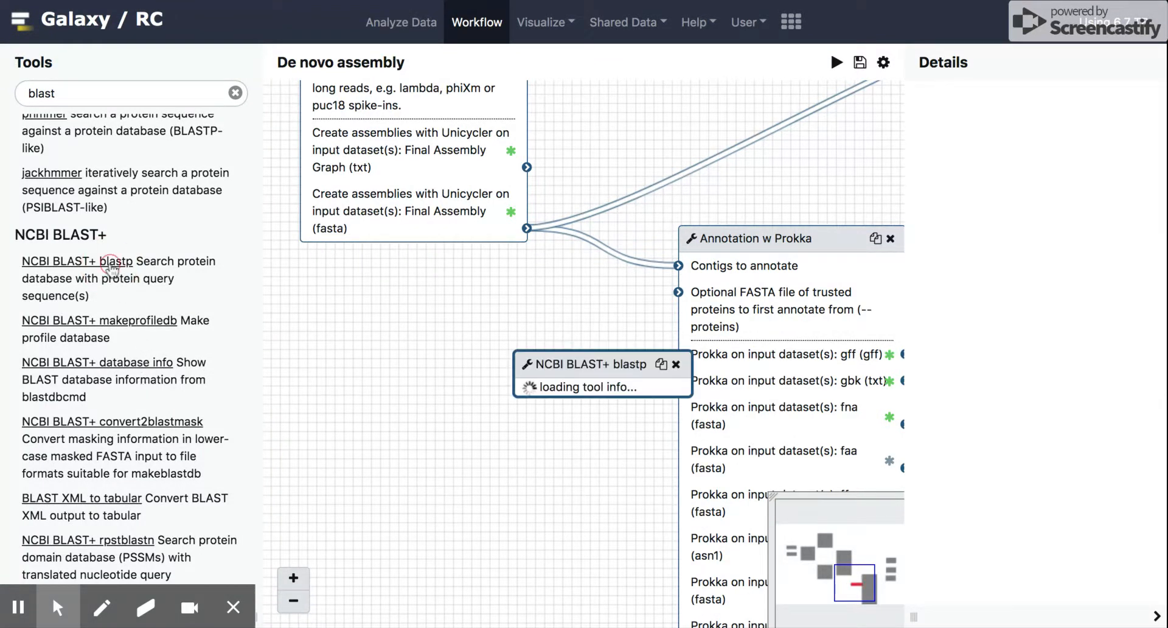
drag(526, 233, 514, 391)
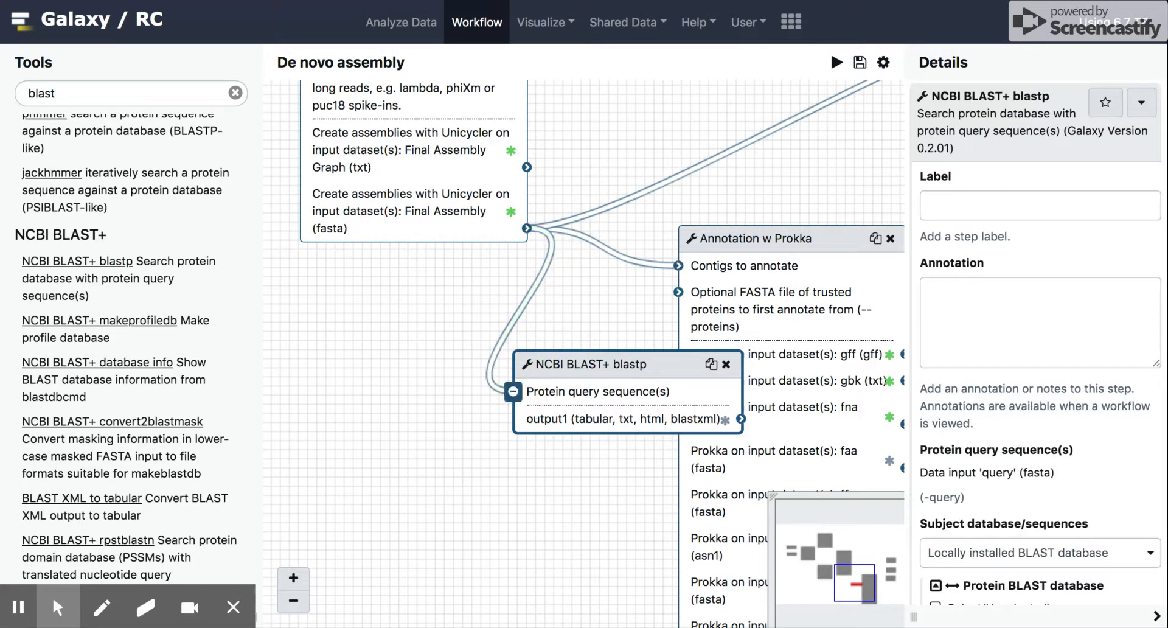
drag(595, 300, 461, 246)
drag(450, 312, 479, 311)
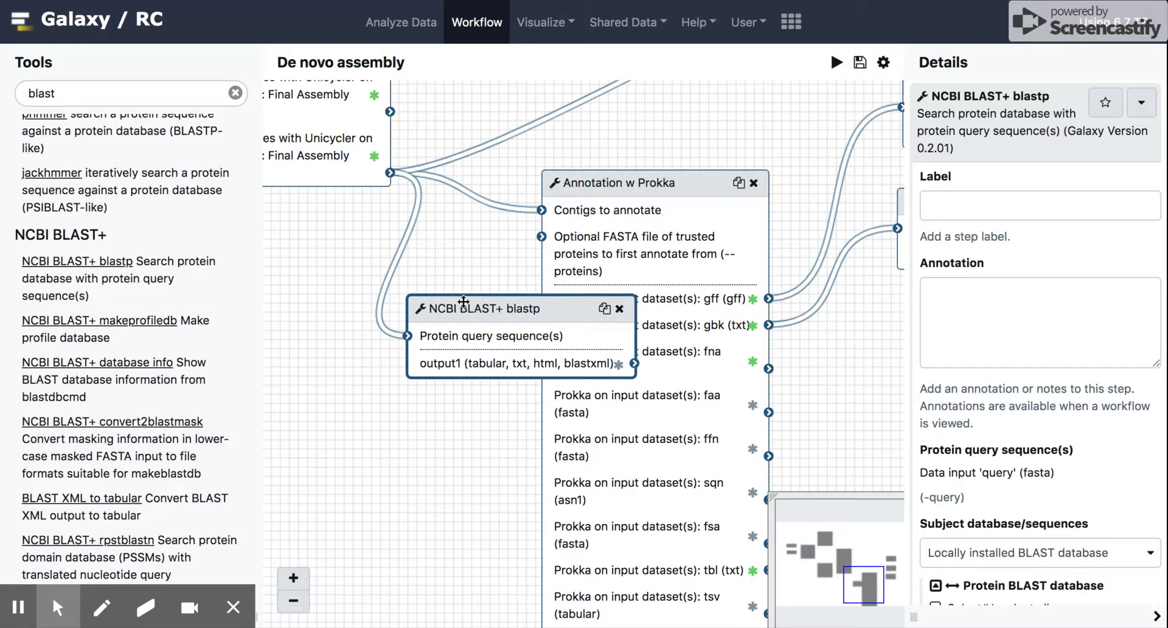
Move the connected blastp step to the other side of the Prokka step and back, and delete it
drag(557, 301, 956, 283)
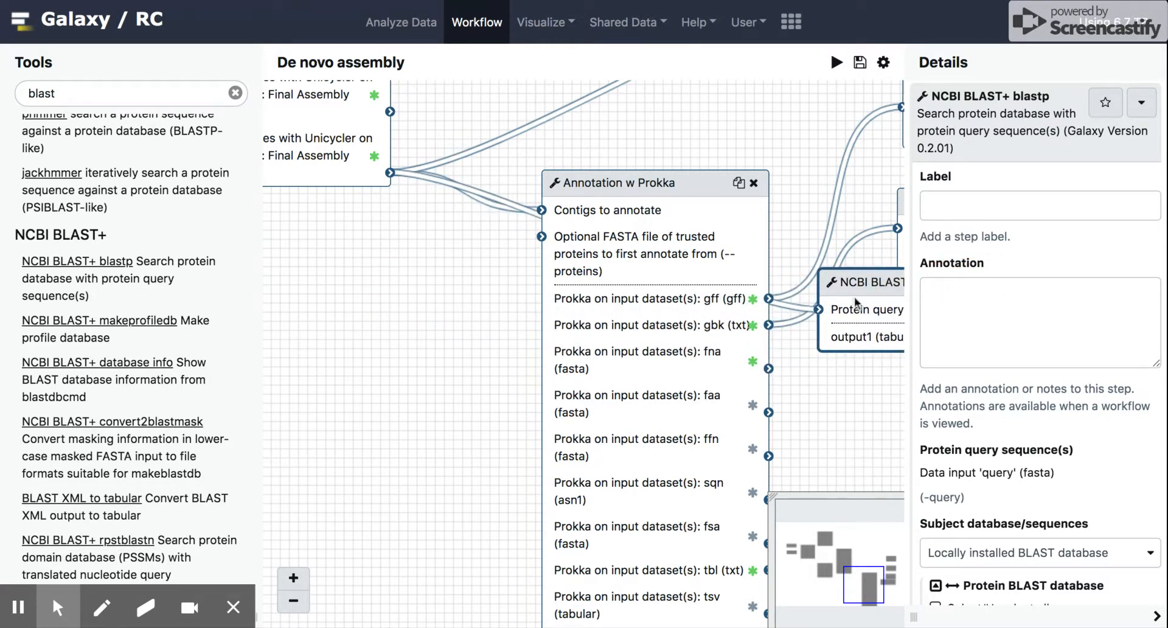
drag(863, 281, 359, 310)
click(524, 315)
Save the De novo assembly workflow and return to the list of workflows
drag(488, 236, 465, 429)
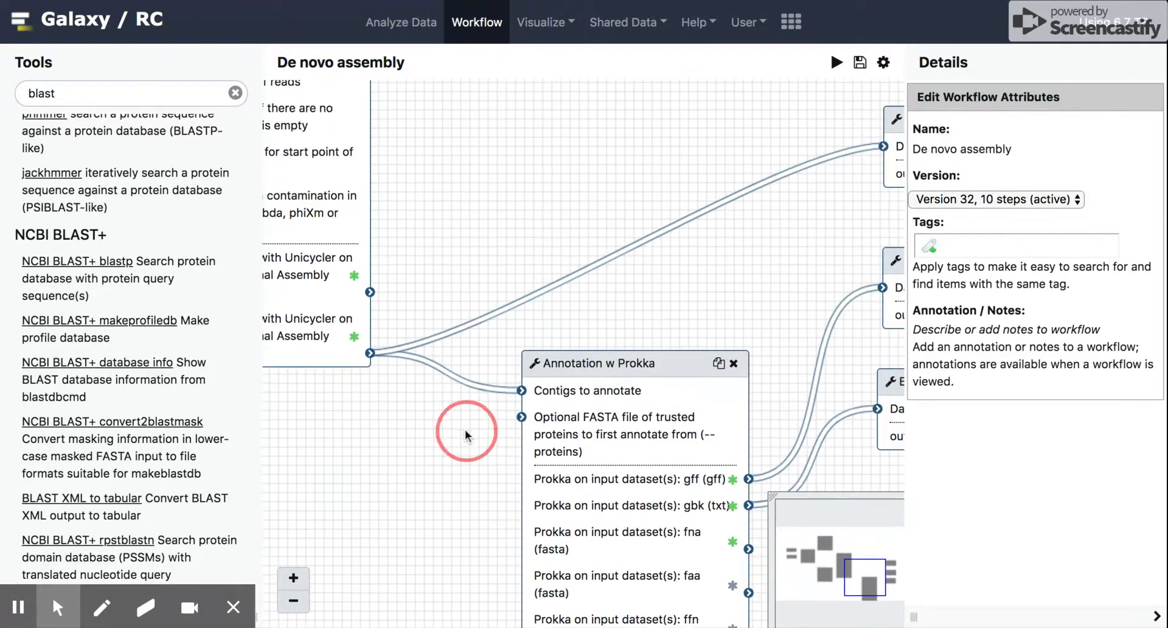
click(860, 64)
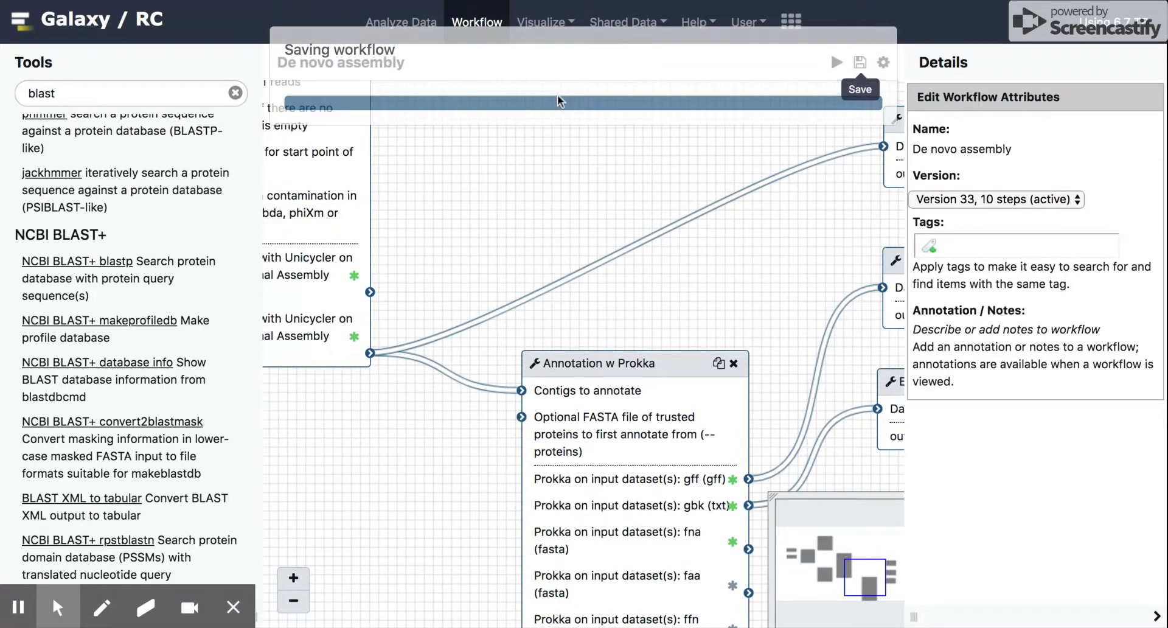
click(487, 34)
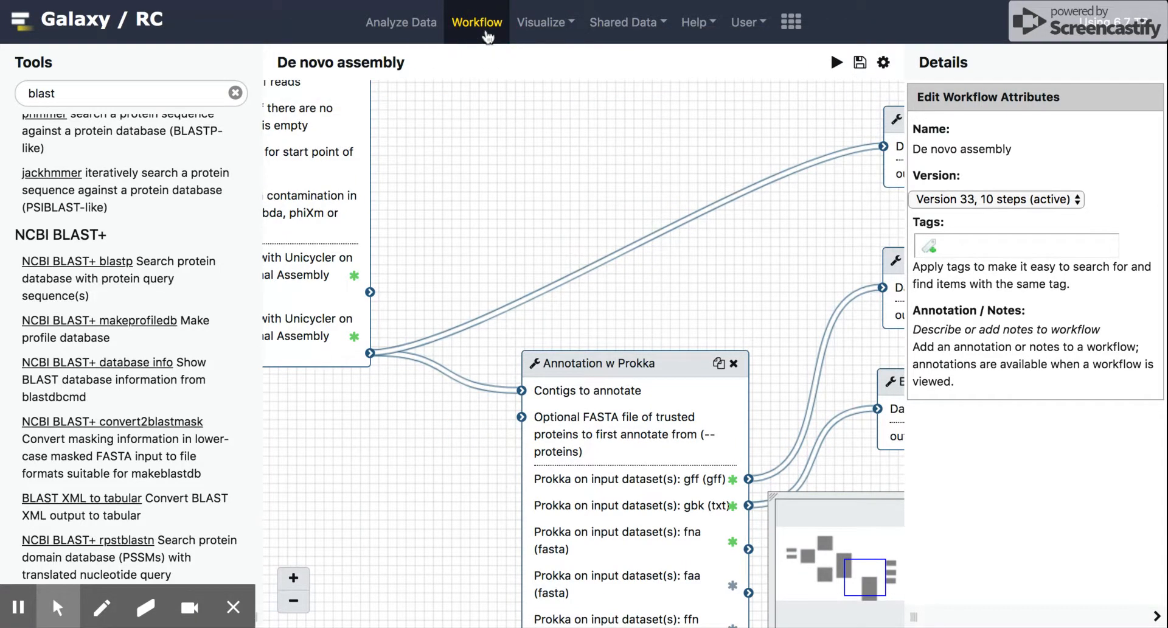